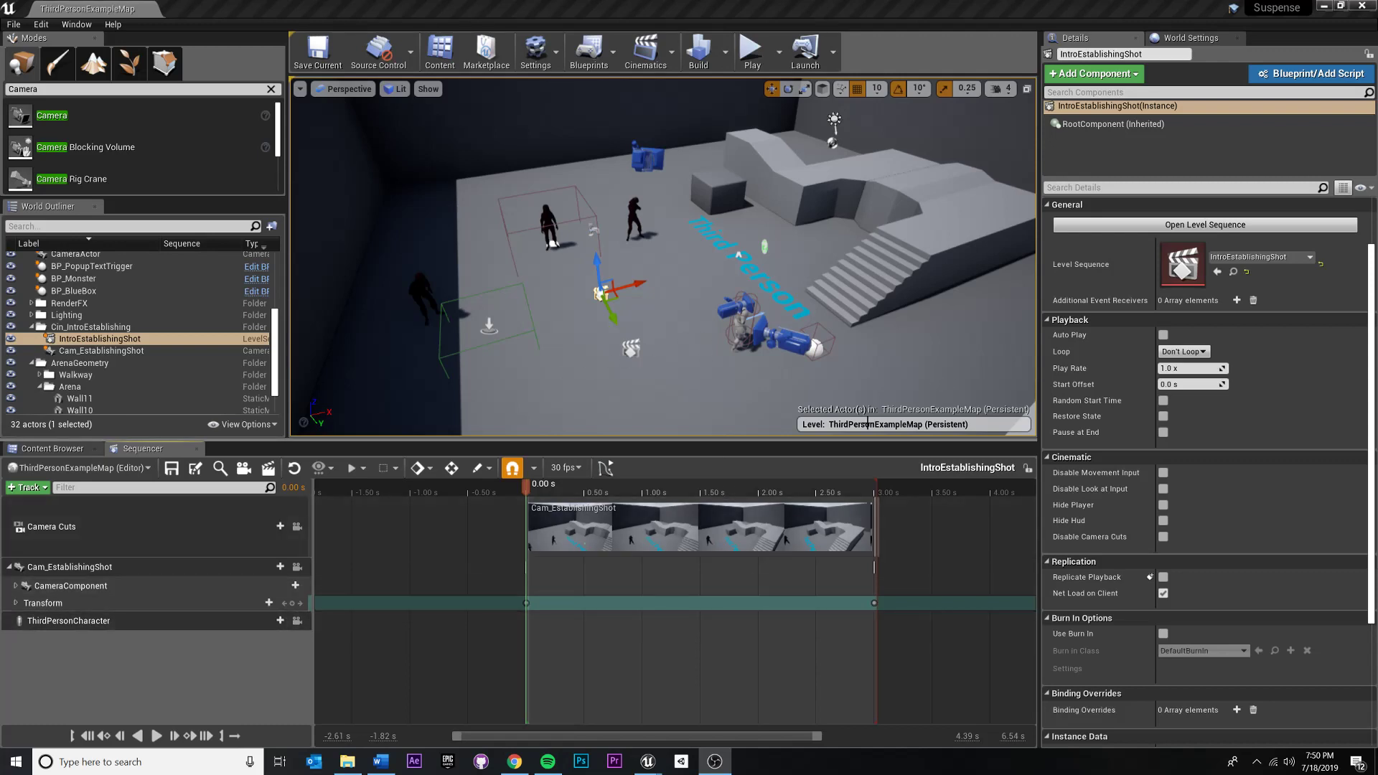
Select the Cam_EstablishingShot track and scrub the shot, leaving the playhead near 1.9 s
mouse_move(582, 492)
left_mouse_down()
mouse_move(822, 491)
mouse_move(527, 491)
mouse_move(628, 487)
left_mouse_up()
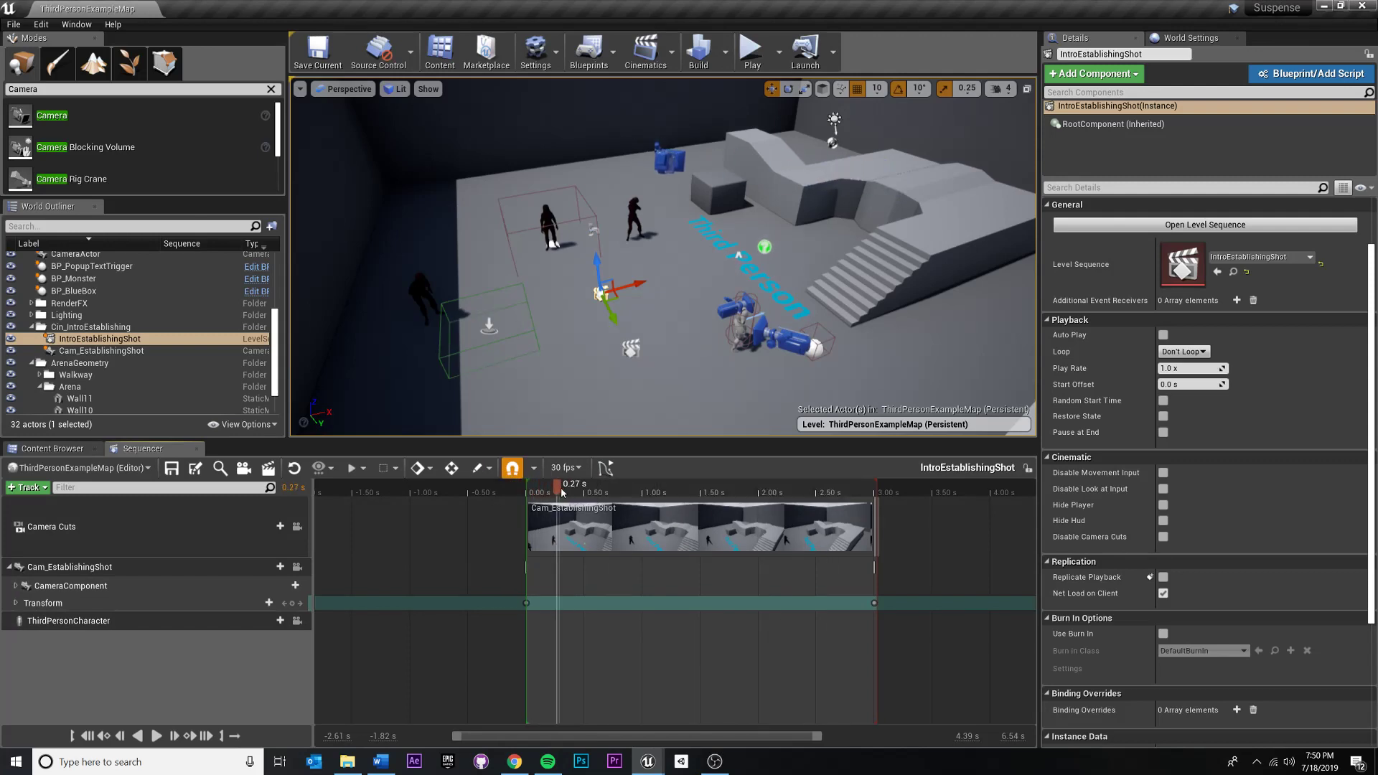
left_click(69, 566)
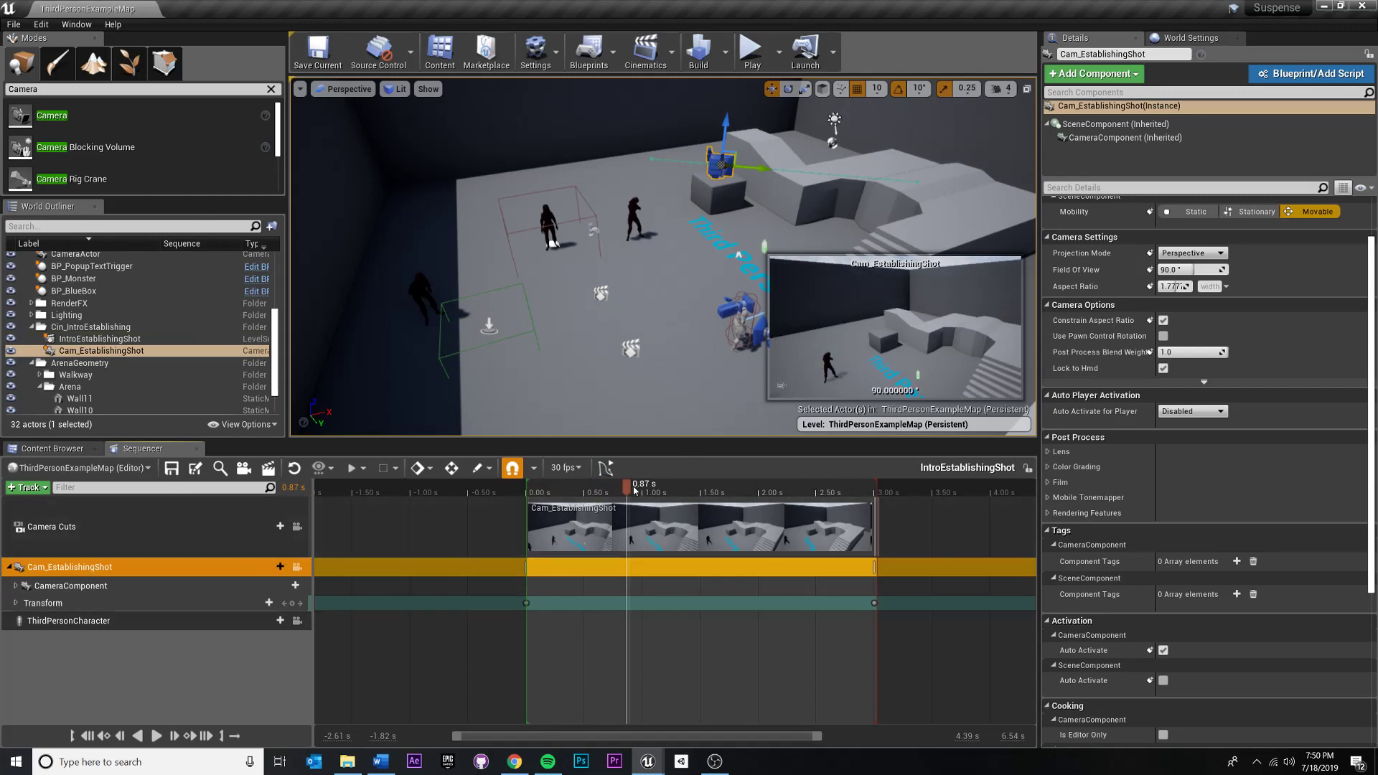
mouse_move(635, 487)
left_mouse_down()
mouse_move(446, 485)
mouse_move(883, 487)
mouse_move(504, 494)
left_mouse_up()
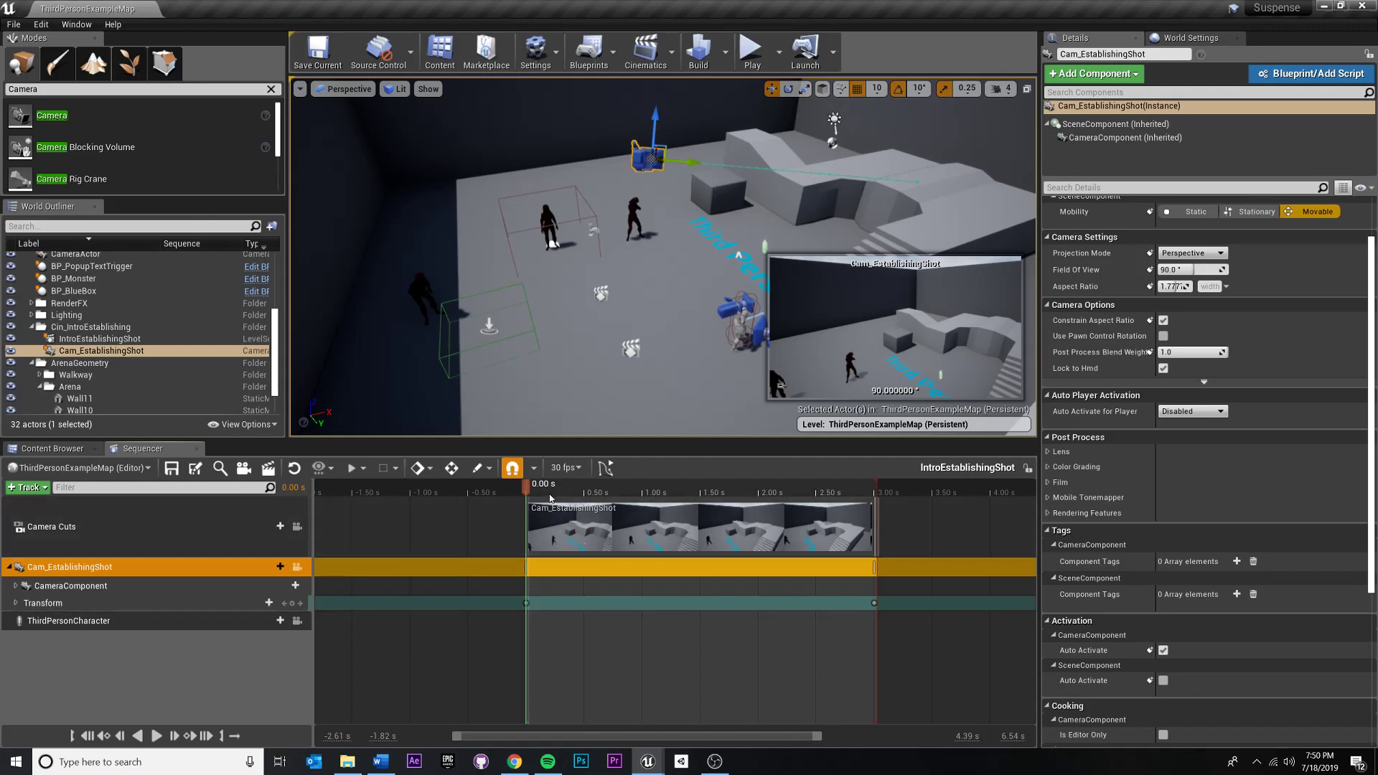
mouse_move(528, 486)
left_mouse_down()
mouse_move(753, 486)
mouse_move(528, 487)
left_mouse_up()
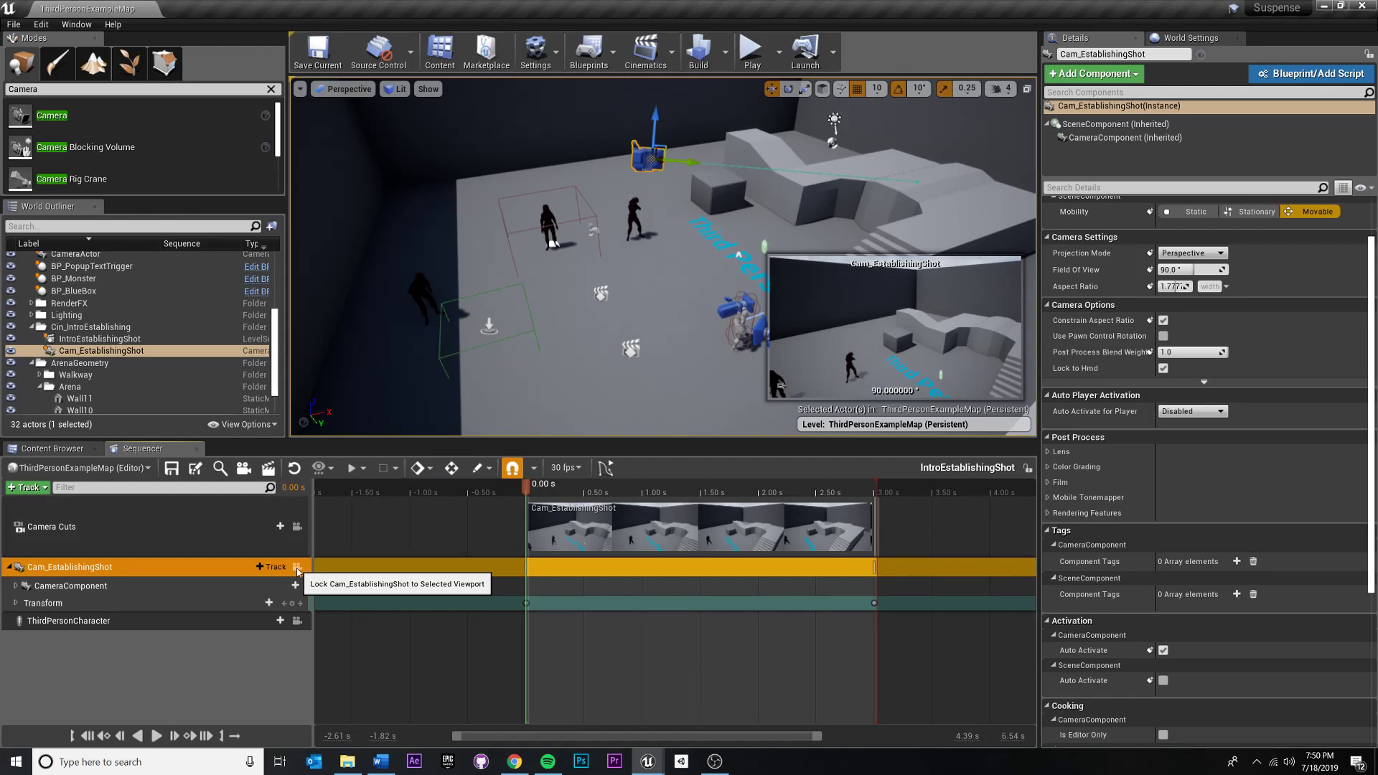
mouse_move(161, 568)
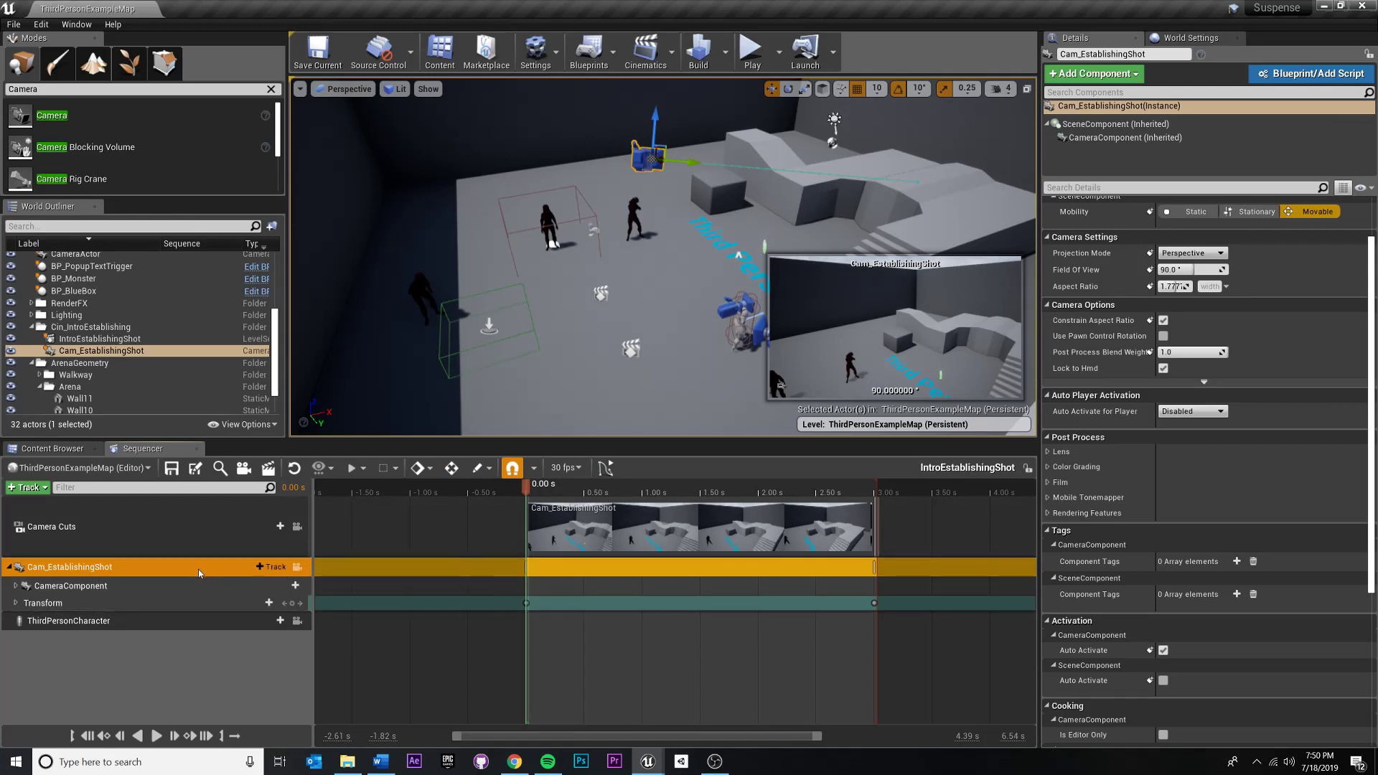
View the sequence through Cam_EstablishingShot, play it, undo the stray camera change and unlock the camera
left_click(297, 568)
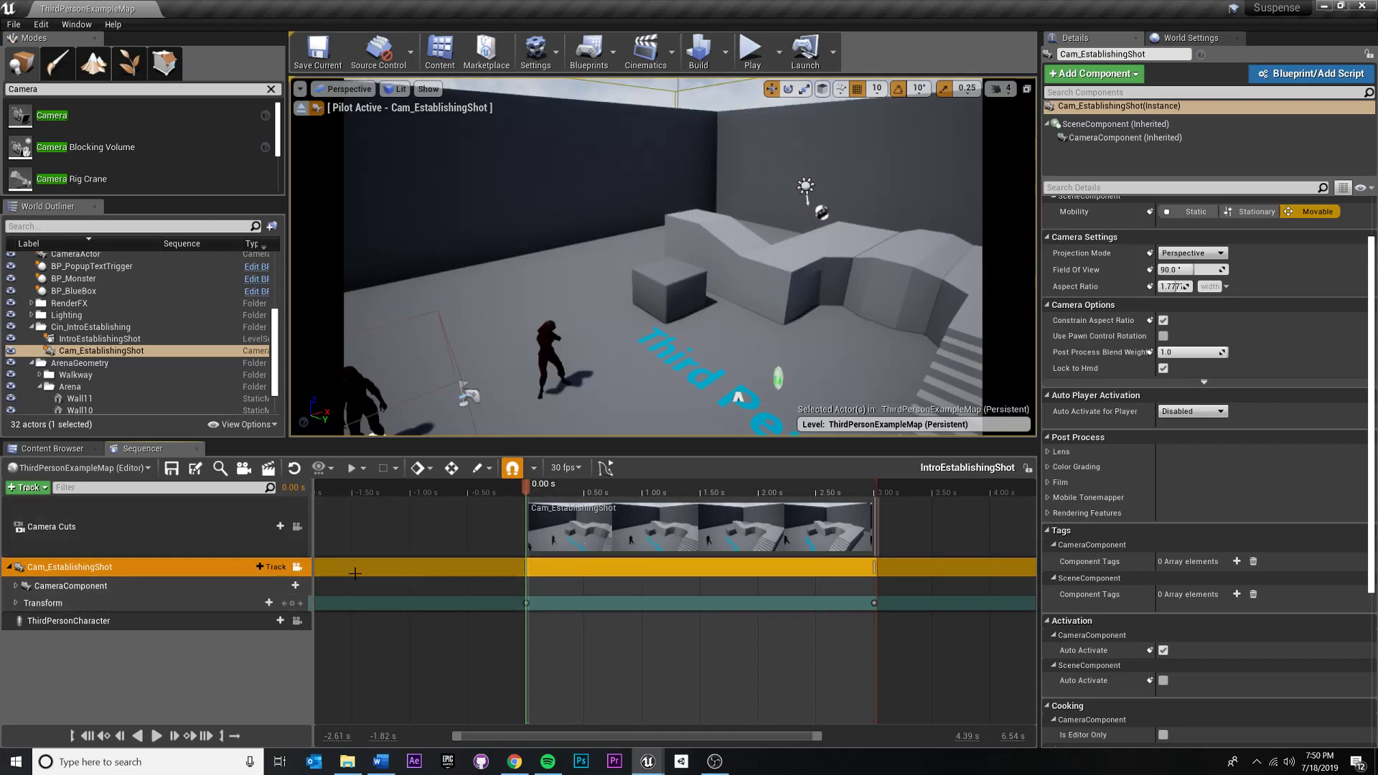
key("space")
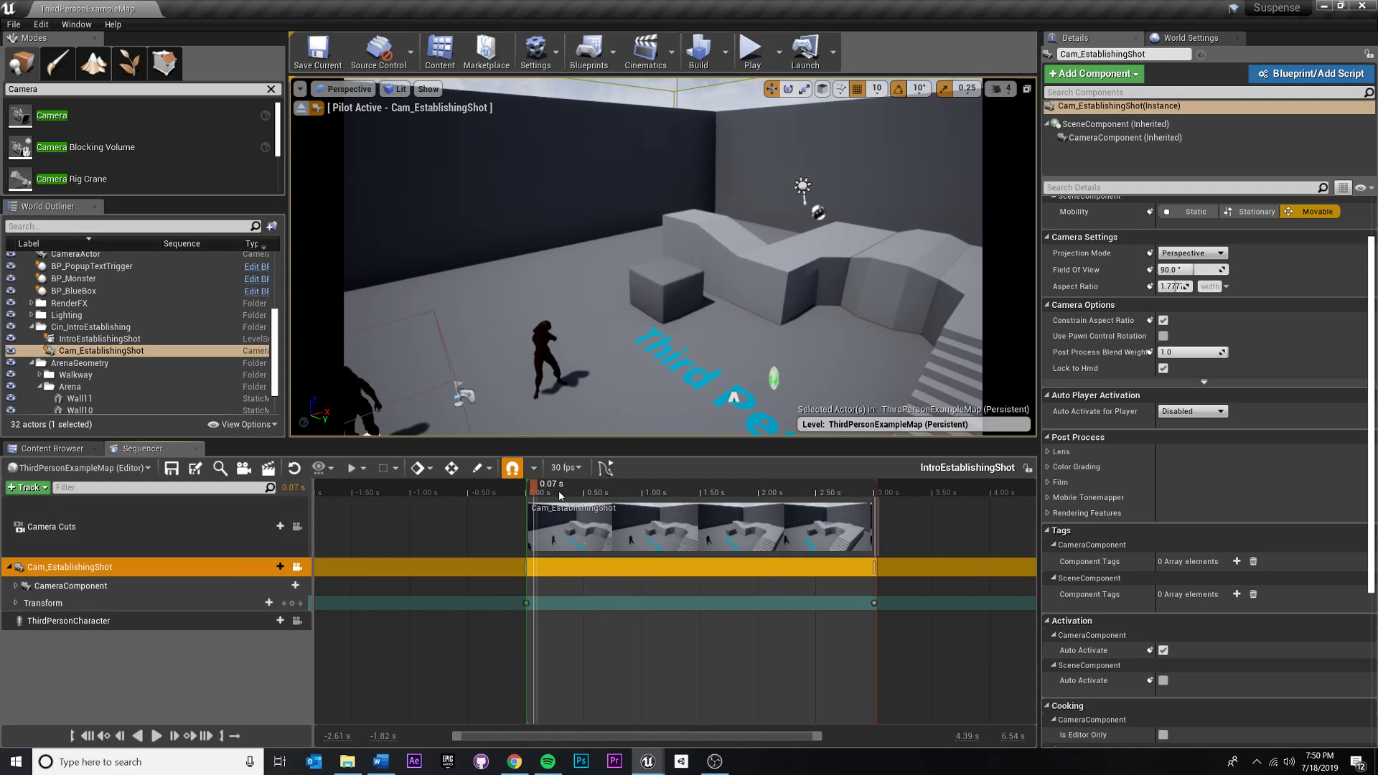
mouse_move(560, 496)
left_mouse_down()
mouse_move(839, 499)
mouse_move(650, 498)
left_mouse_up()
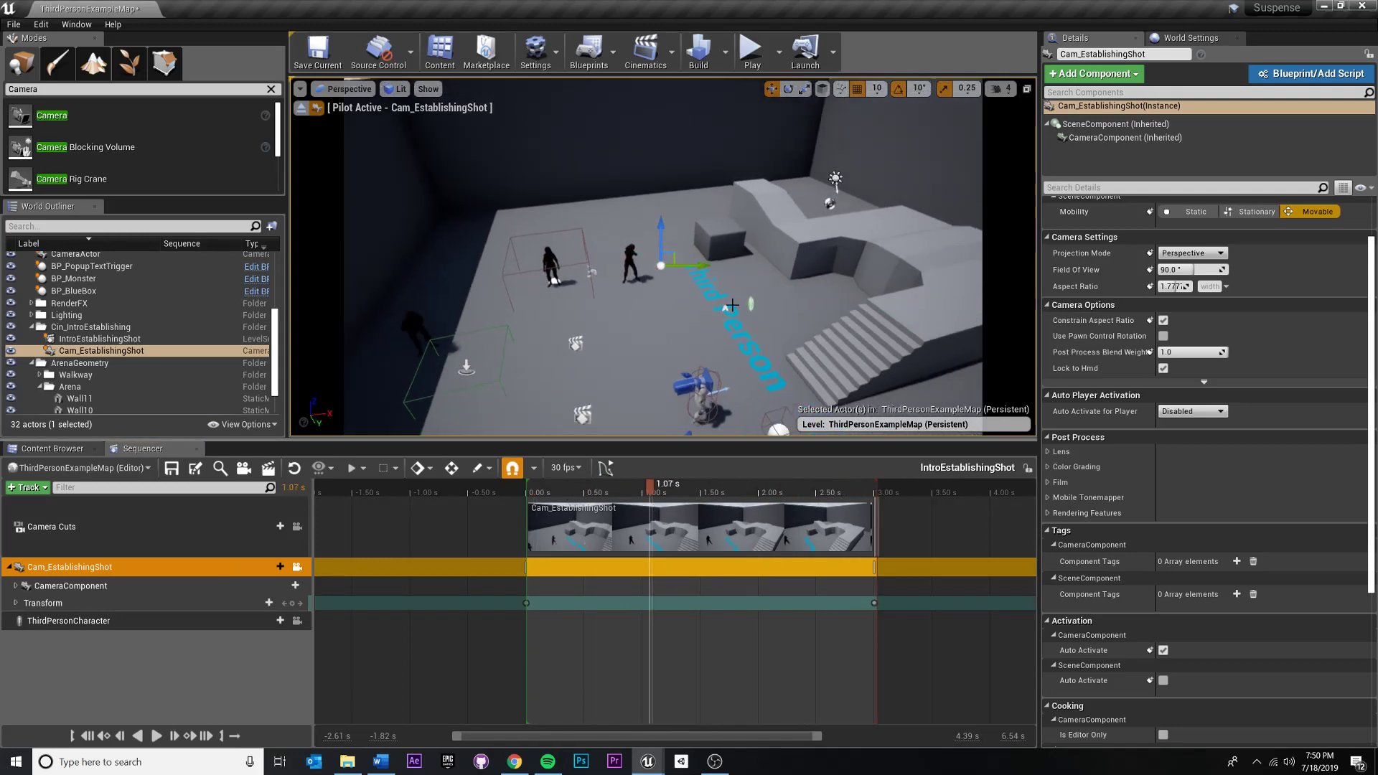
key("ctrl+z")
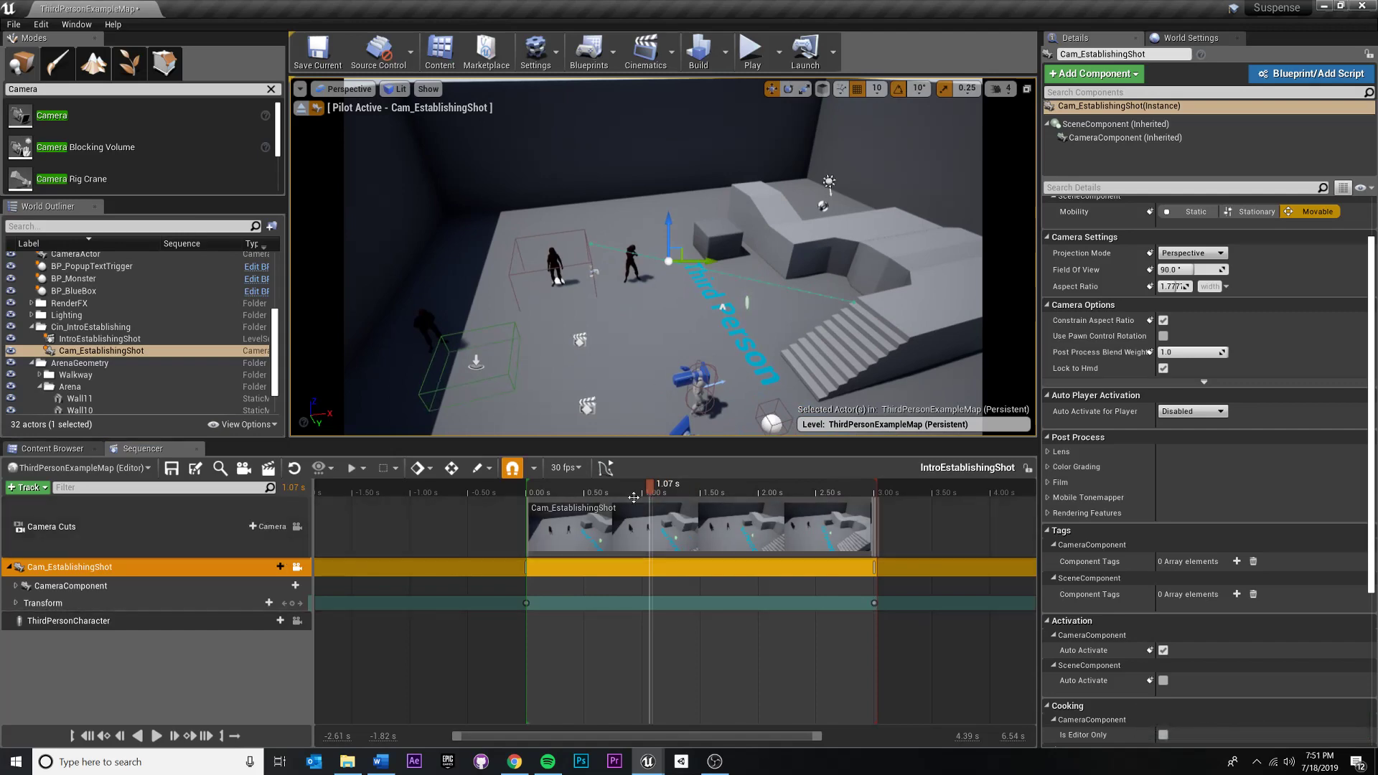
left_click(296, 568)
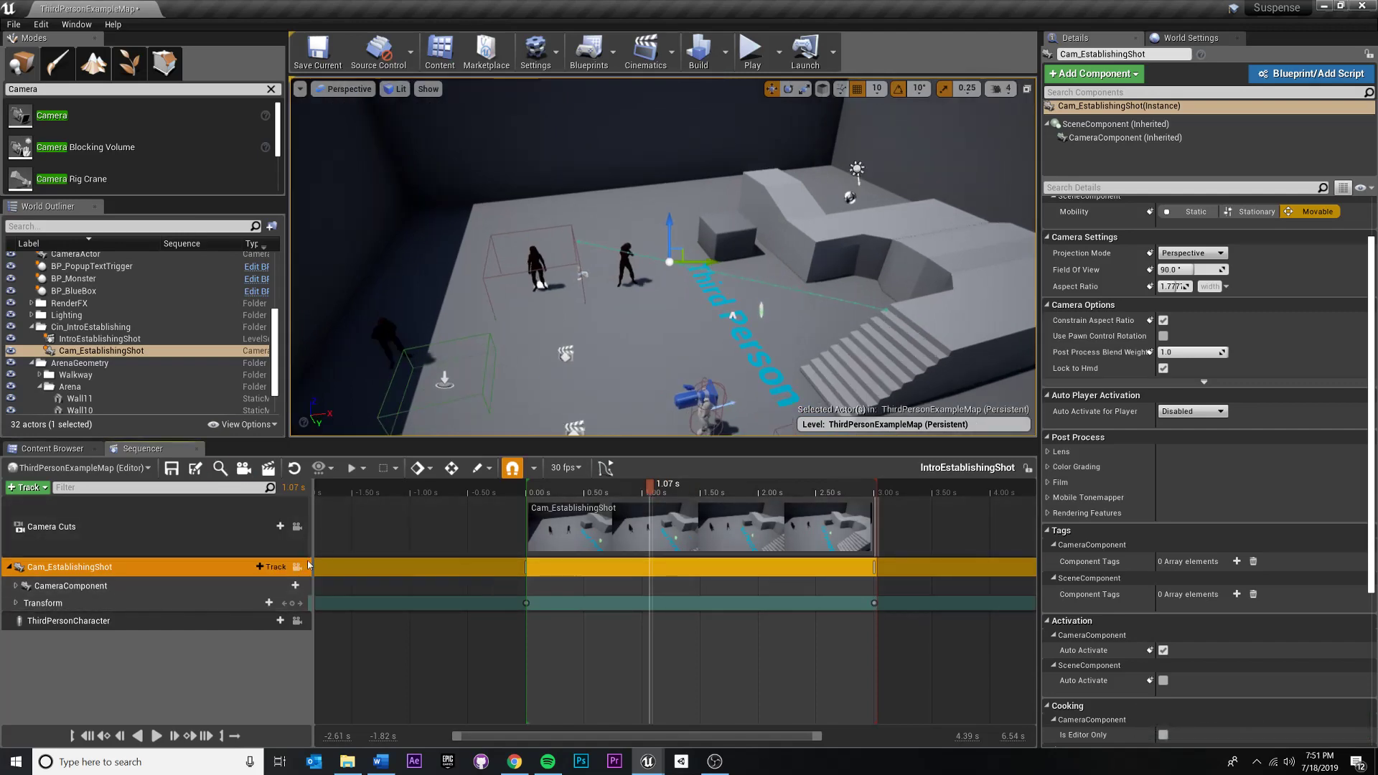
scroll(663, 258, "down", 5)
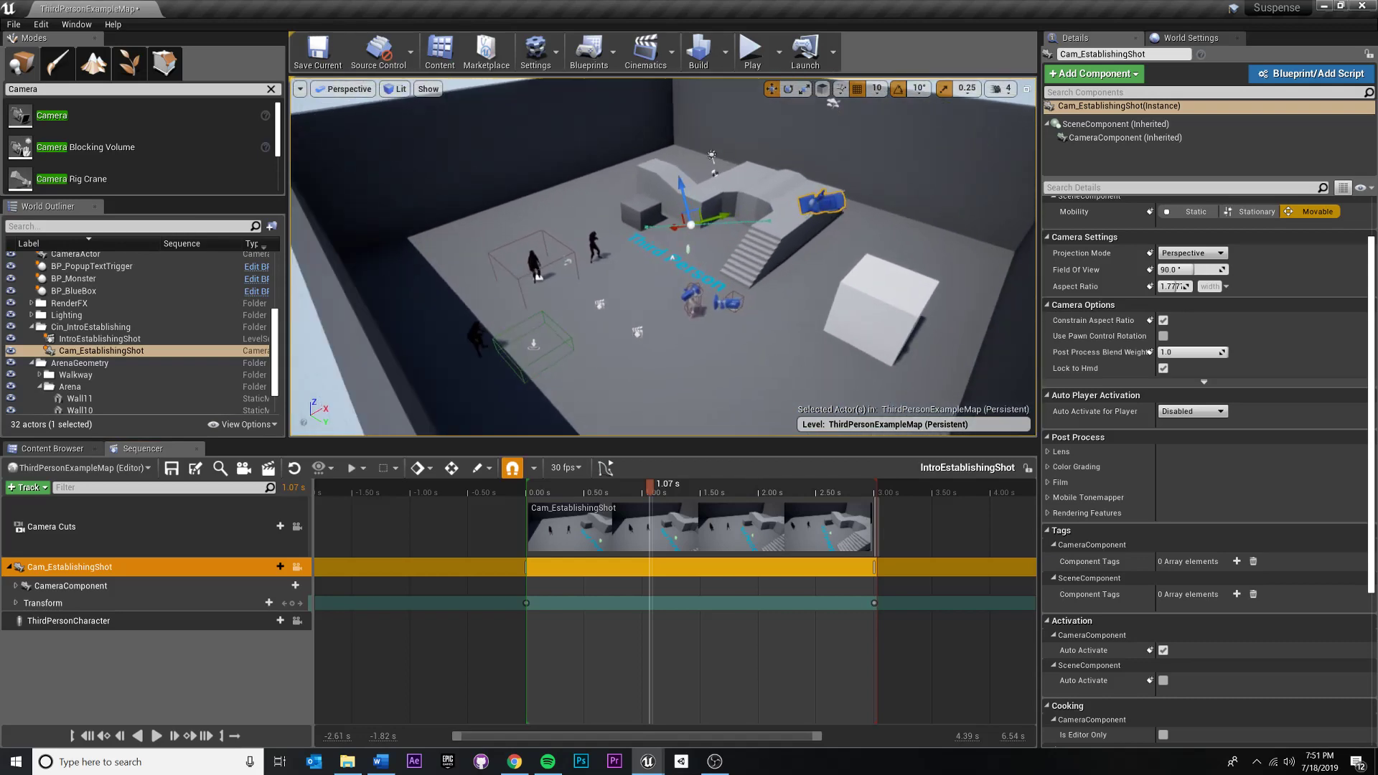
key("ctrl+z")
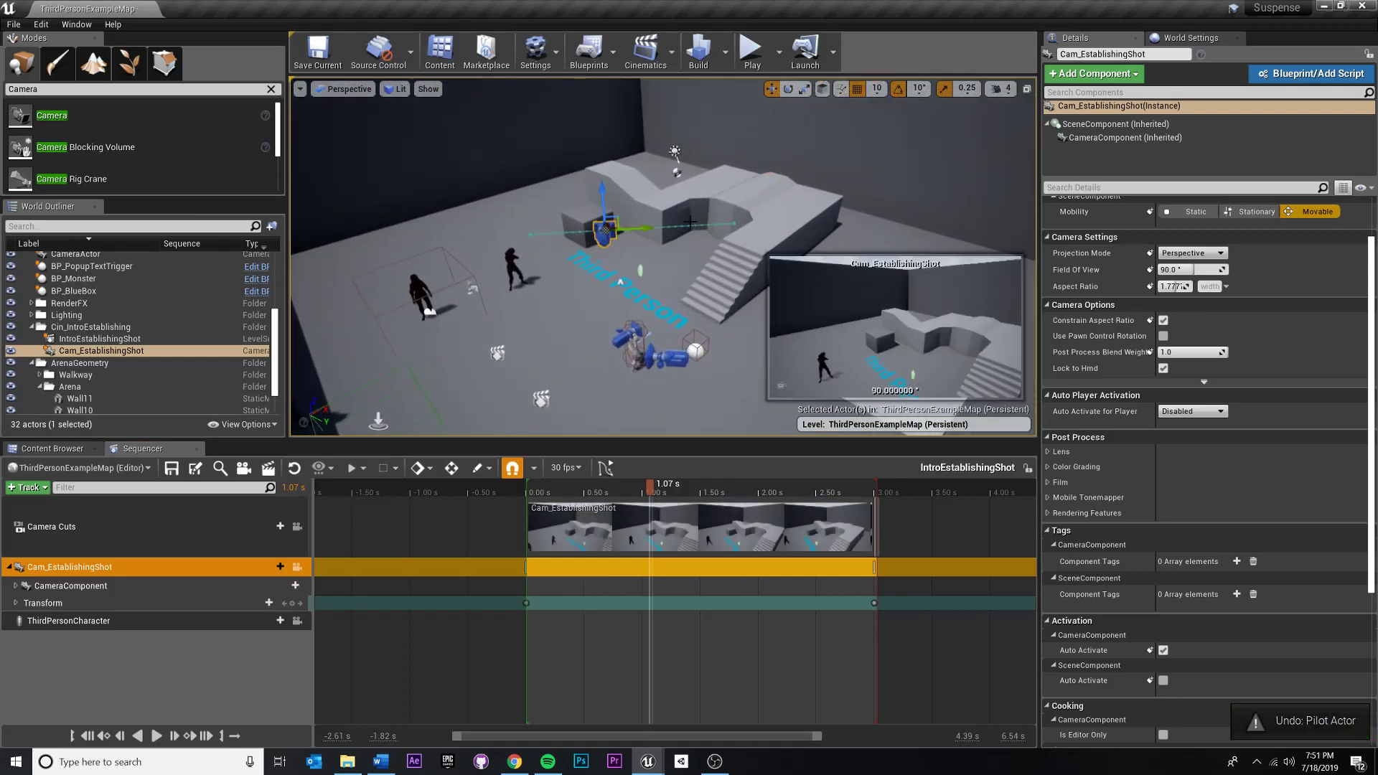
Orbit the perspective view around the arena with the playhead scrubbed near the shot's end
right_click_drag(690, 224, 539, 269)
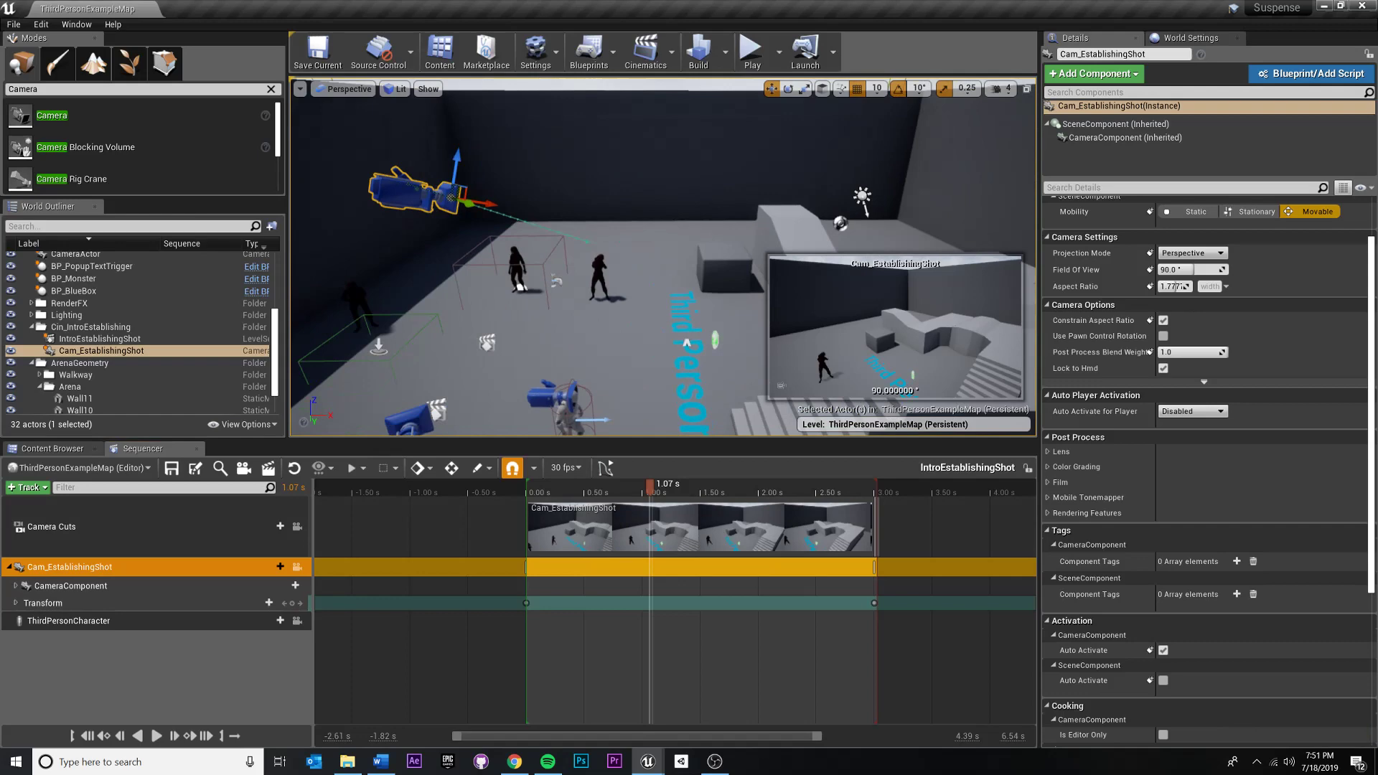
right_click_drag(646, 259, 560, 216)
right_click_drag(646, 259, 484, 215)
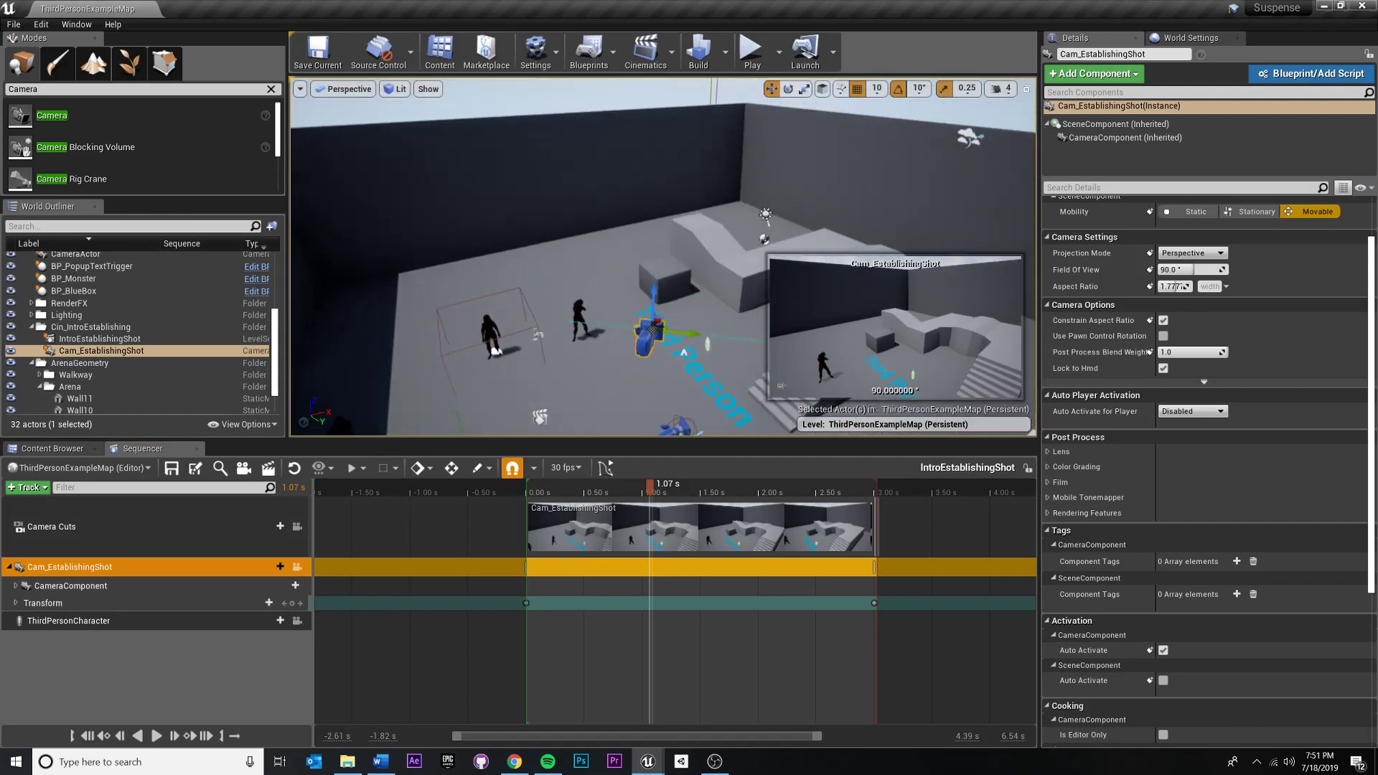
right_click_drag(646, 259, 603, 324)
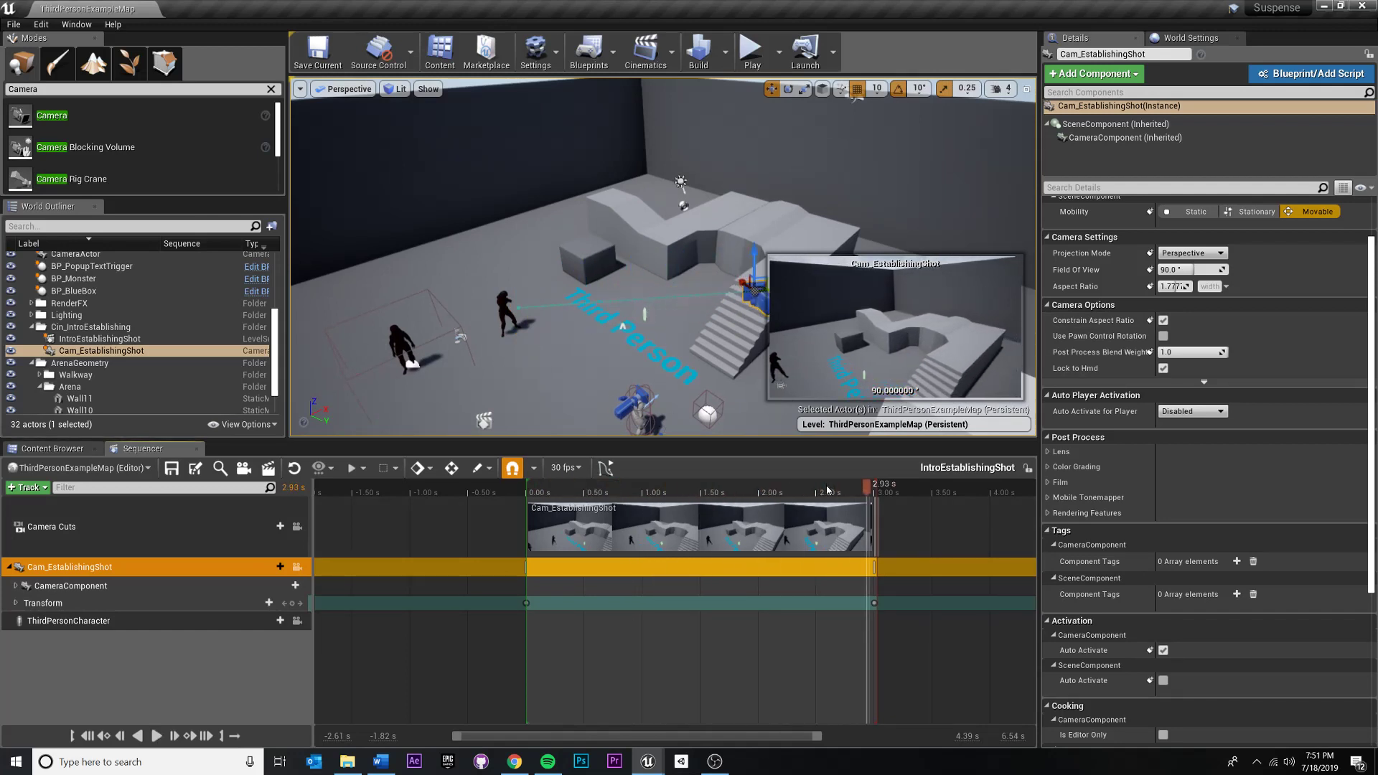
left_click_drag(829, 492, 877, 501)
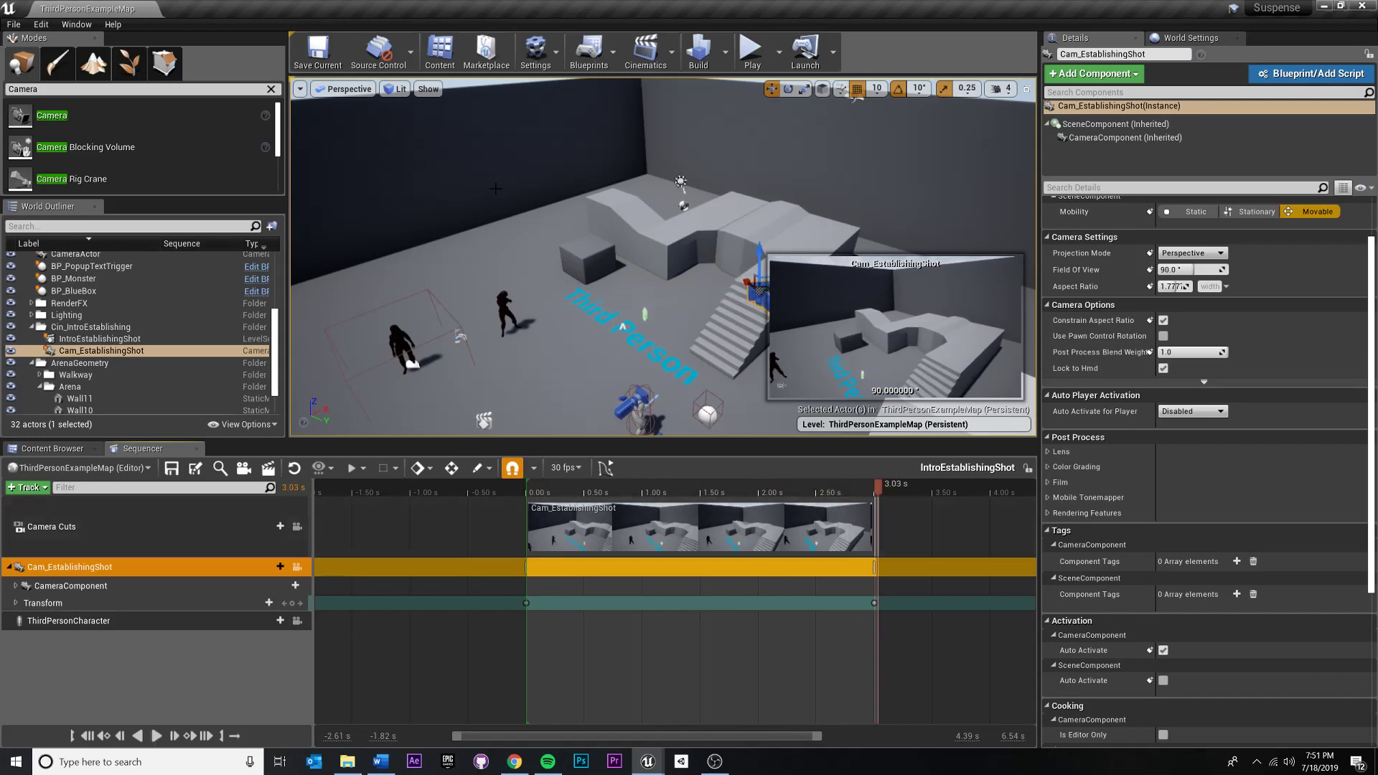
right_click_drag(495, 189, 583, 271)
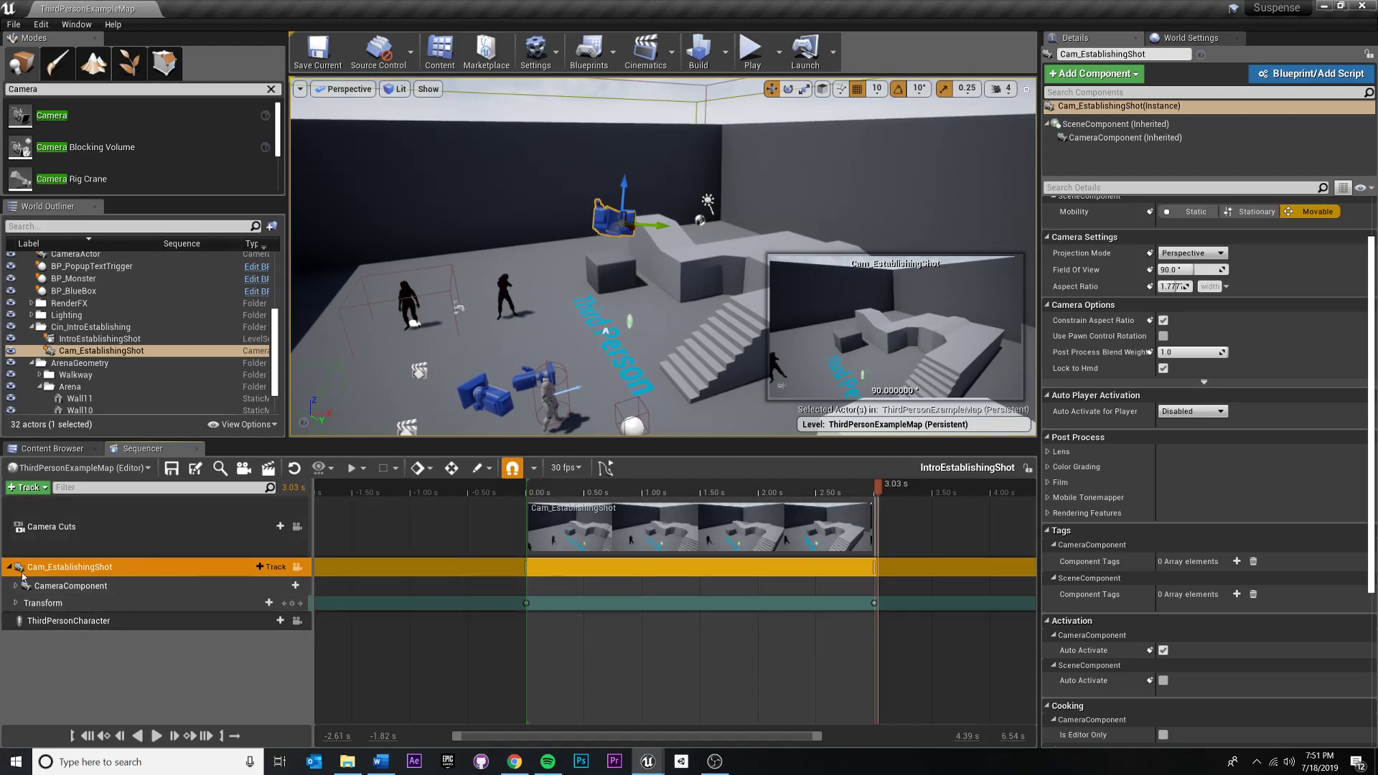
Select the IntroEstablishingShot level sequence actor in the viewport and return to its Sequencer timeline
key("Escape")
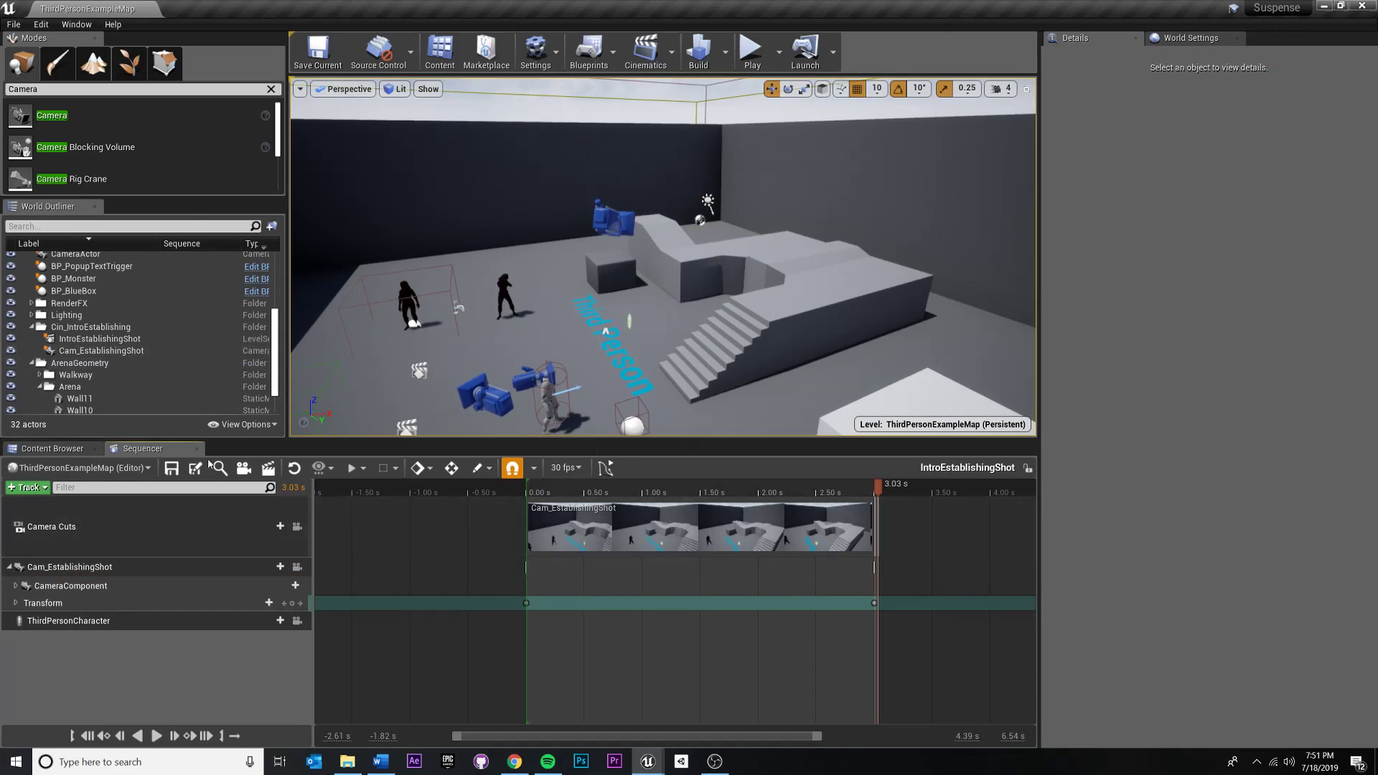
scroll(460, 317, "up", 5)
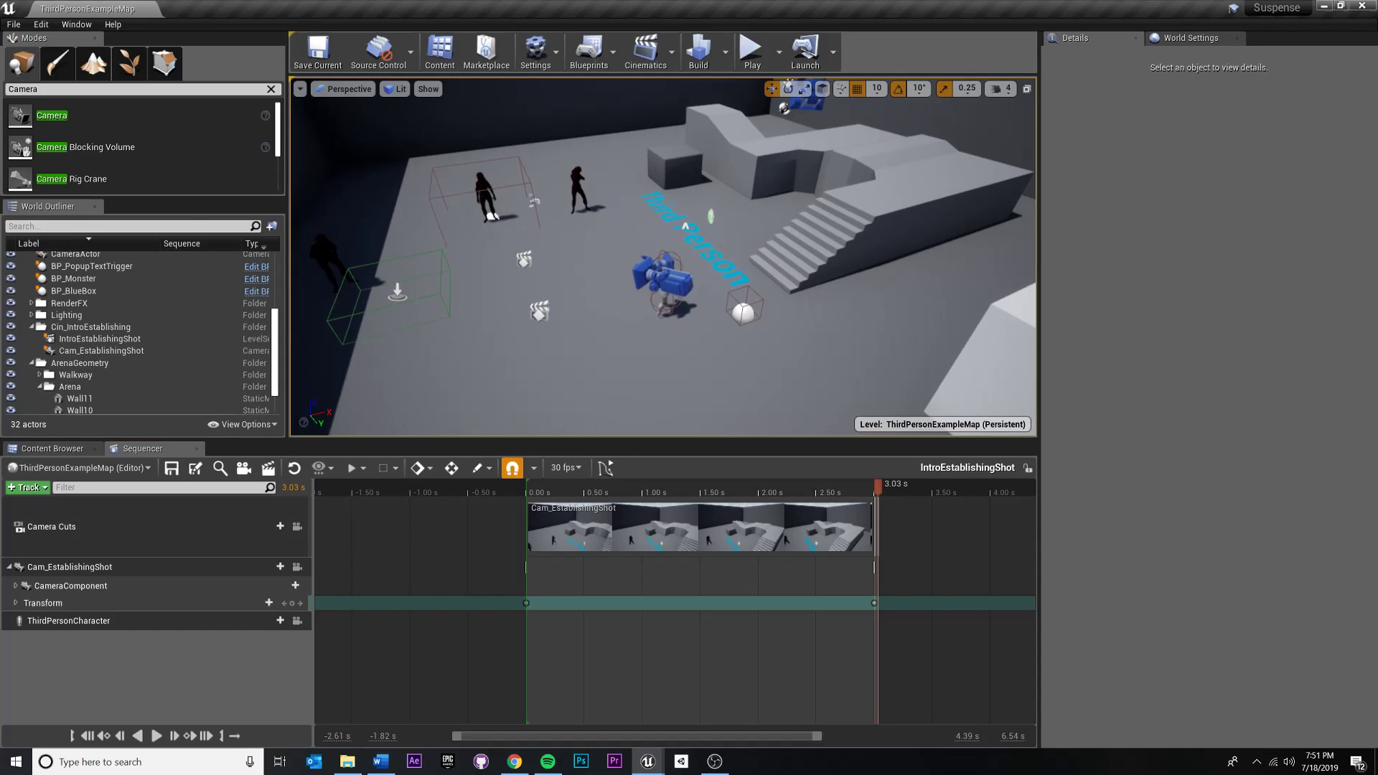
left_click(559, 329)
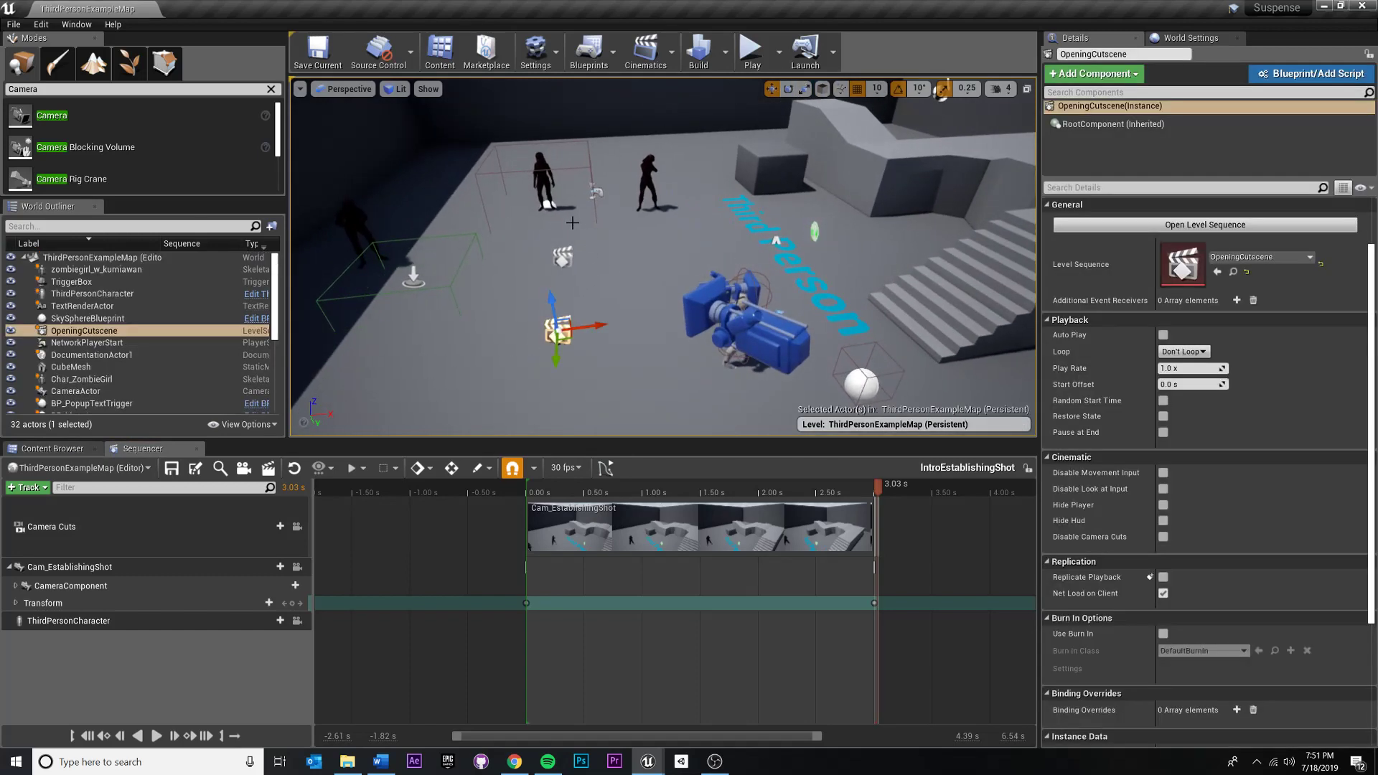
left_click(564, 256)
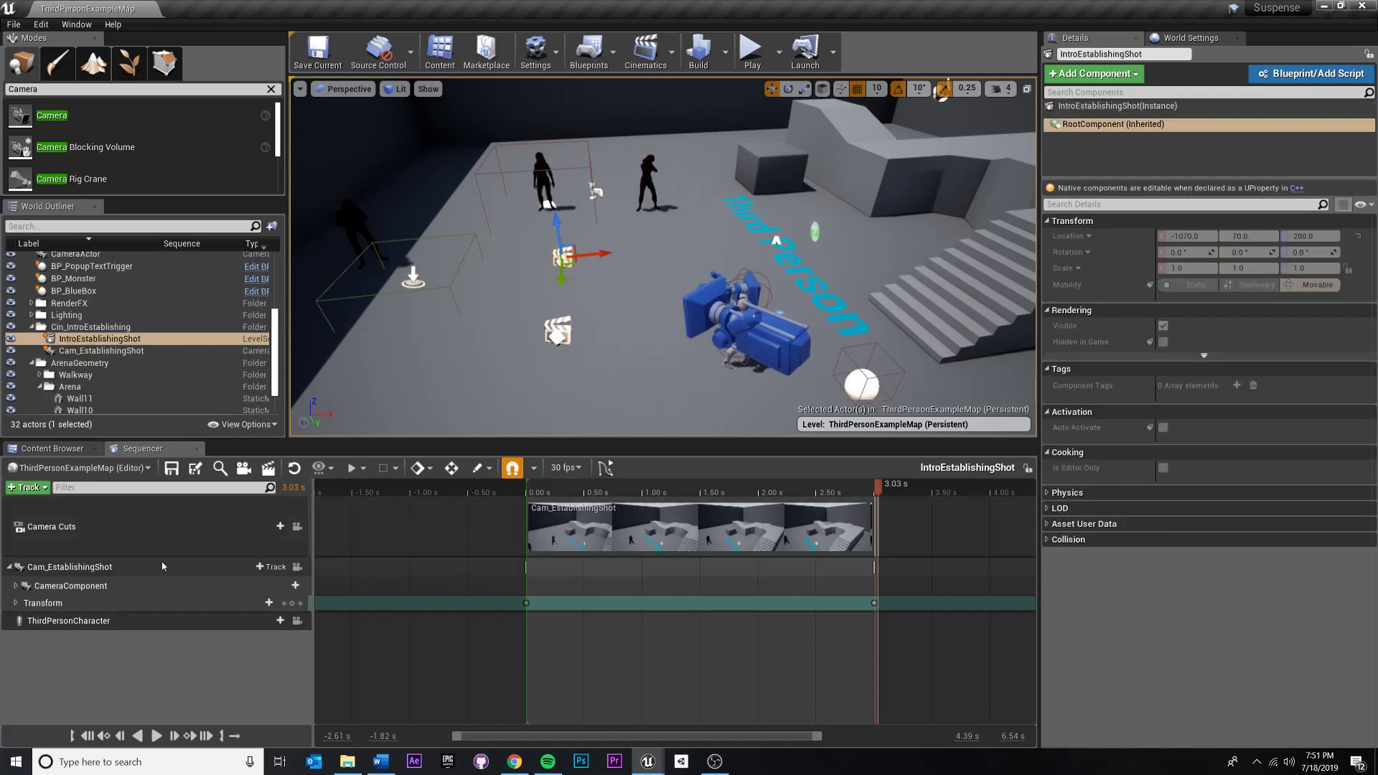
left_click(51, 448)
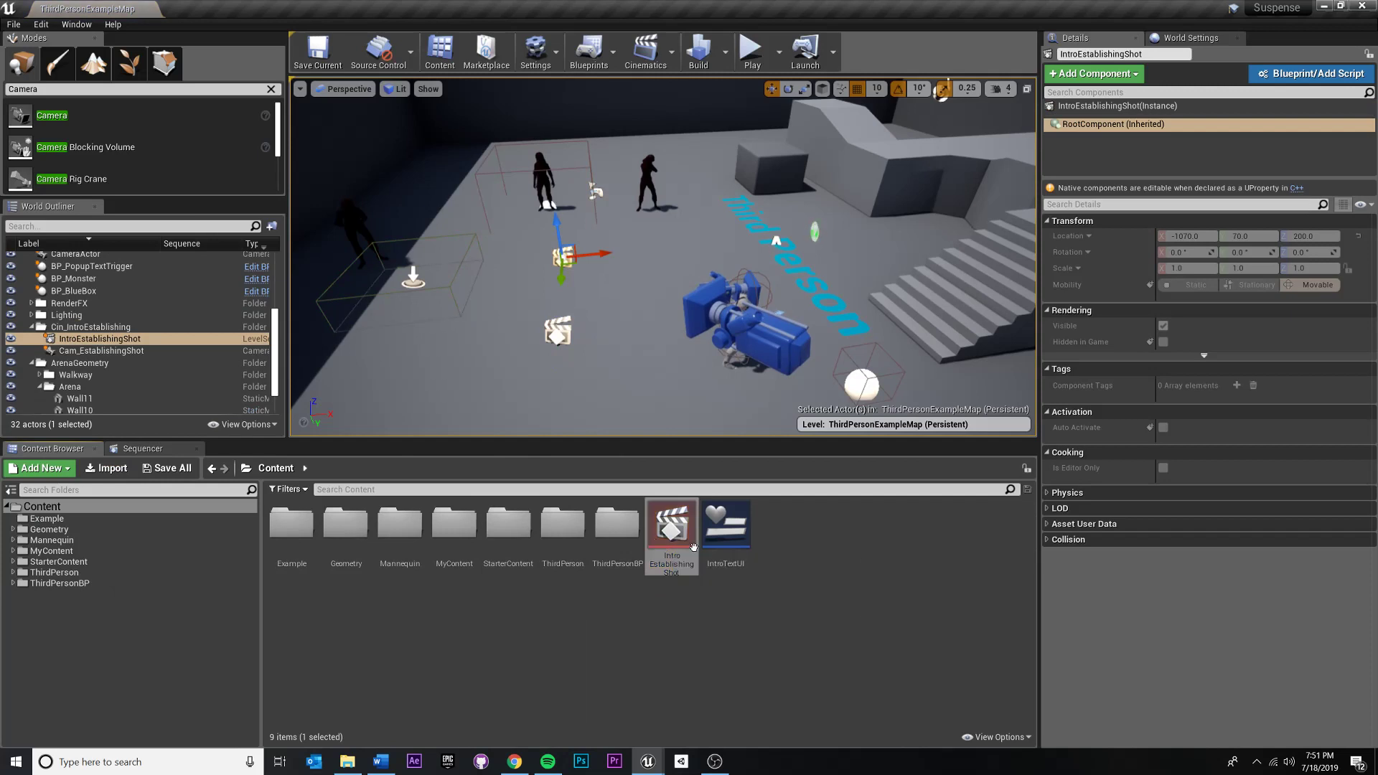
left_click(142, 448)
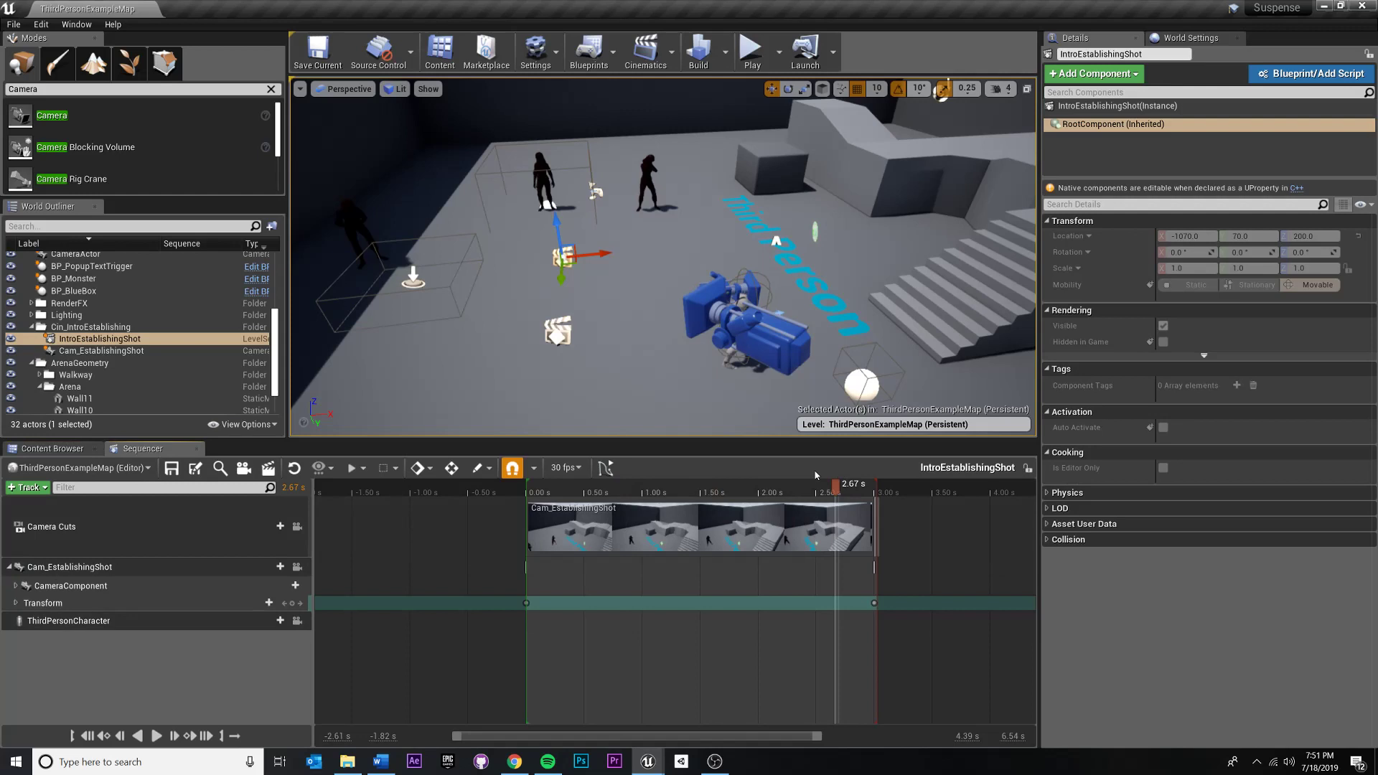
Rewind the playhead to 0 s and add a Fade Track to the IntroEstablishingShot sequence
key("Up")
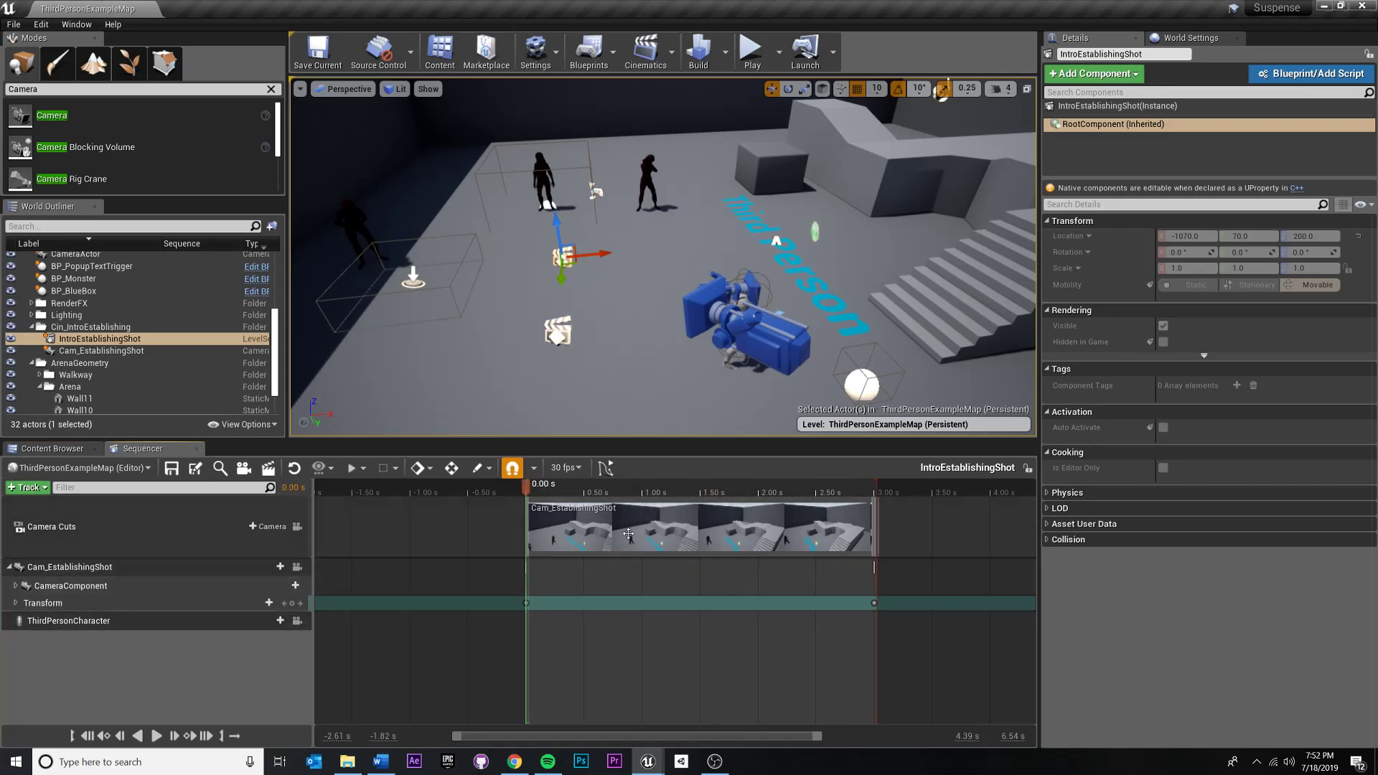
left_click_drag(564, 490, 528, 491)
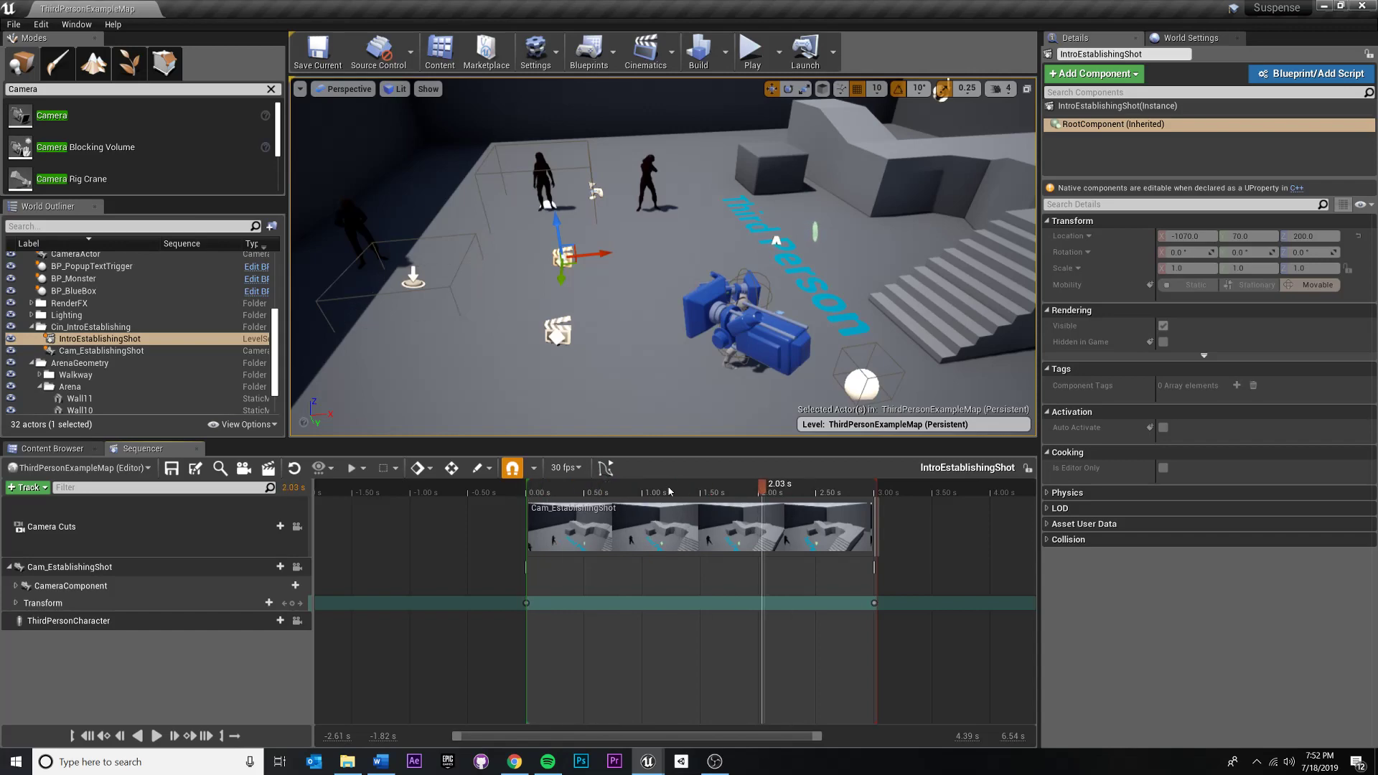
left_click(117, 568)
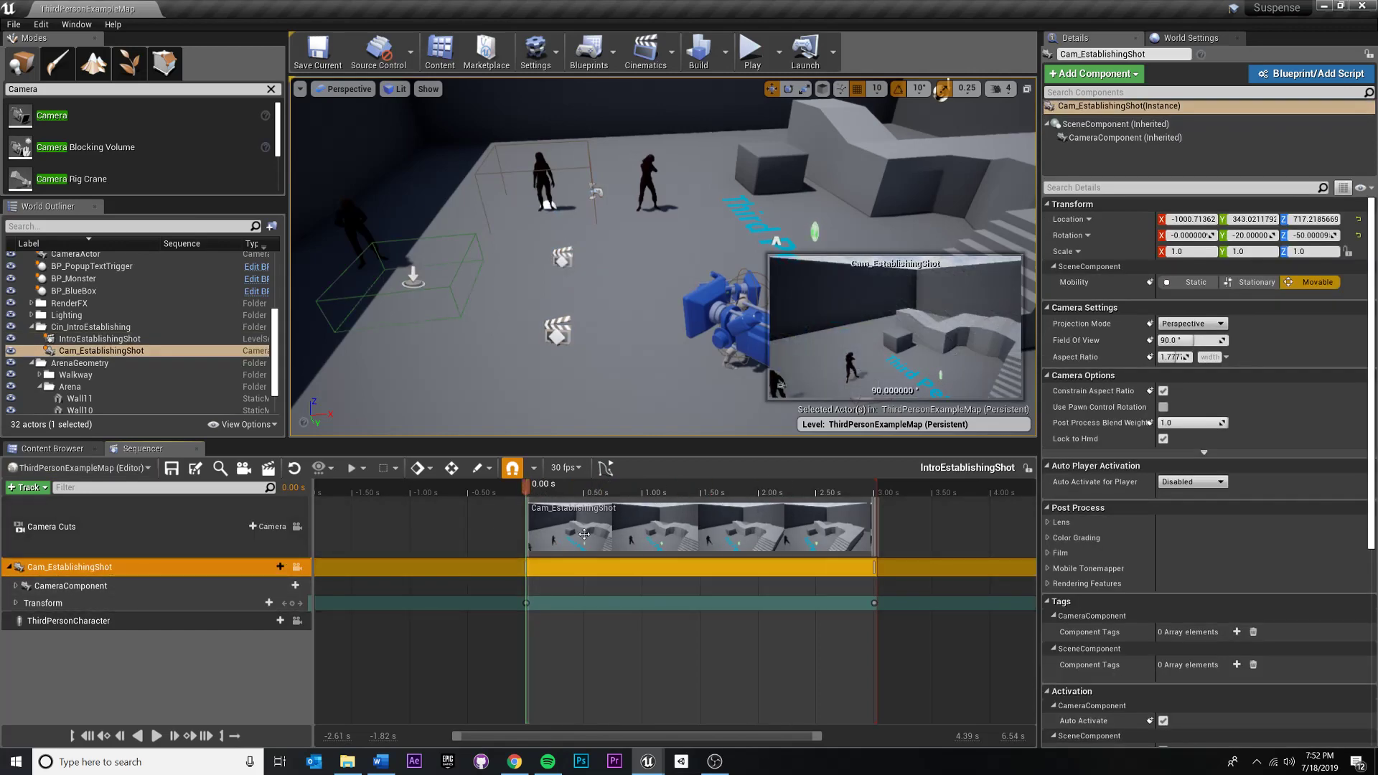
left_click_drag(534, 490, 878, 490)
left_click(527, 491)
left_click(28, 488)
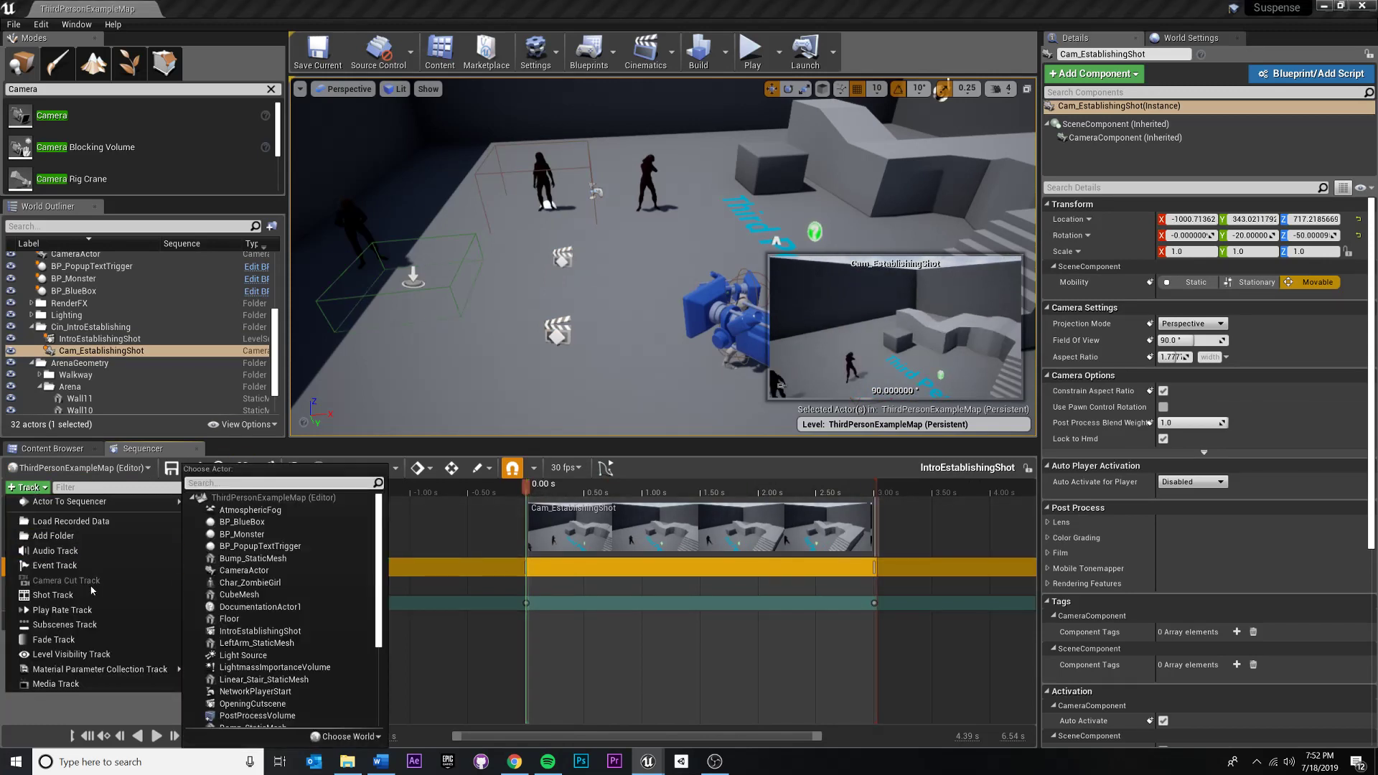
left_click(54, 640)
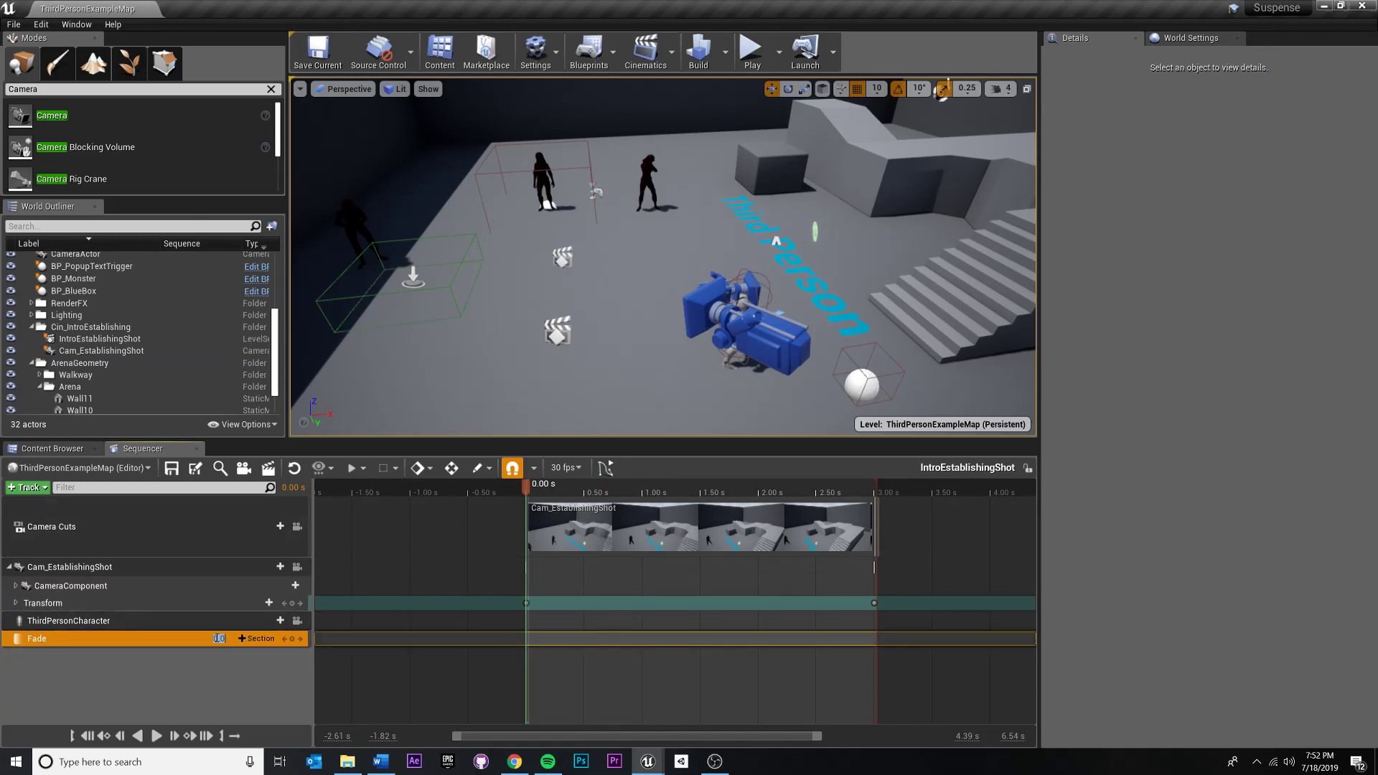
Set the Fade track value to 1.0 and preview the fully black view across the sequence
key("Return")
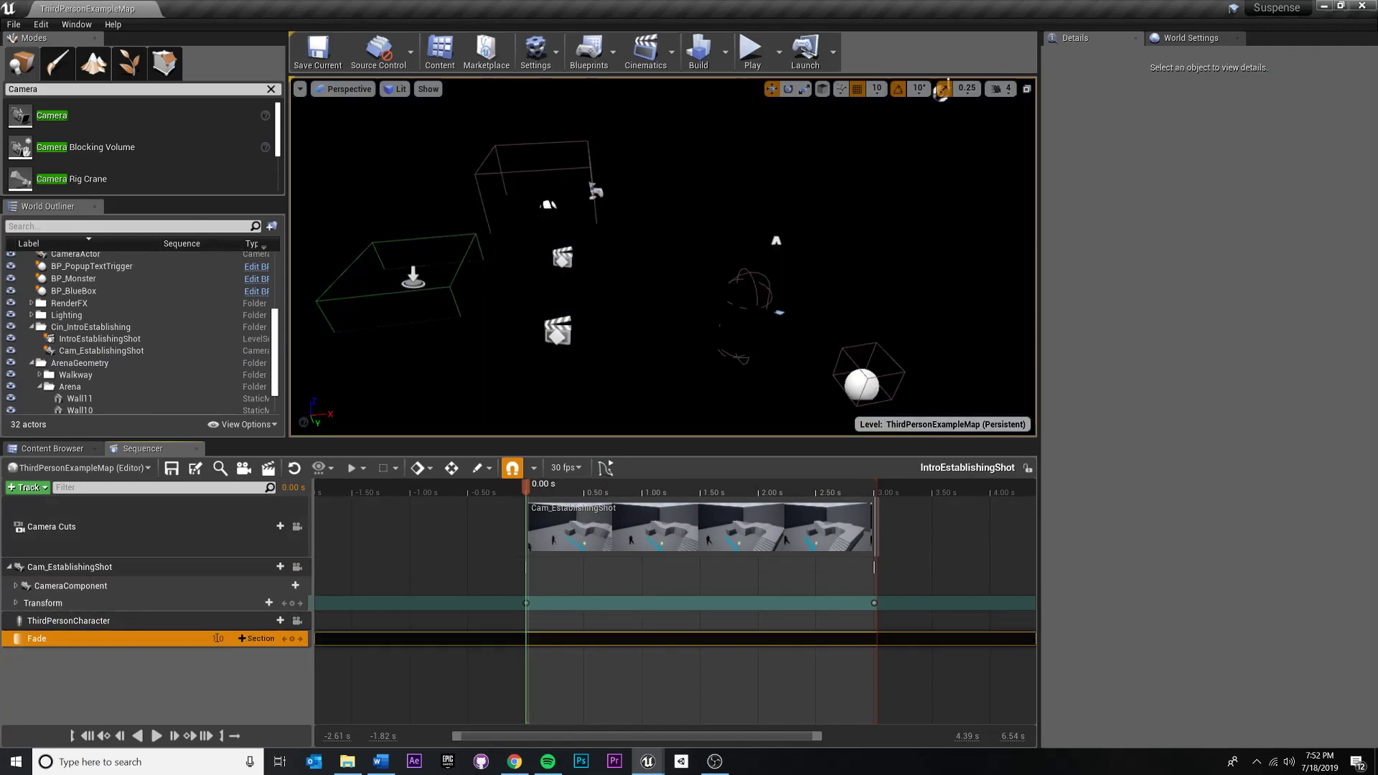
left_click_drag(539, 492, 880, 492)
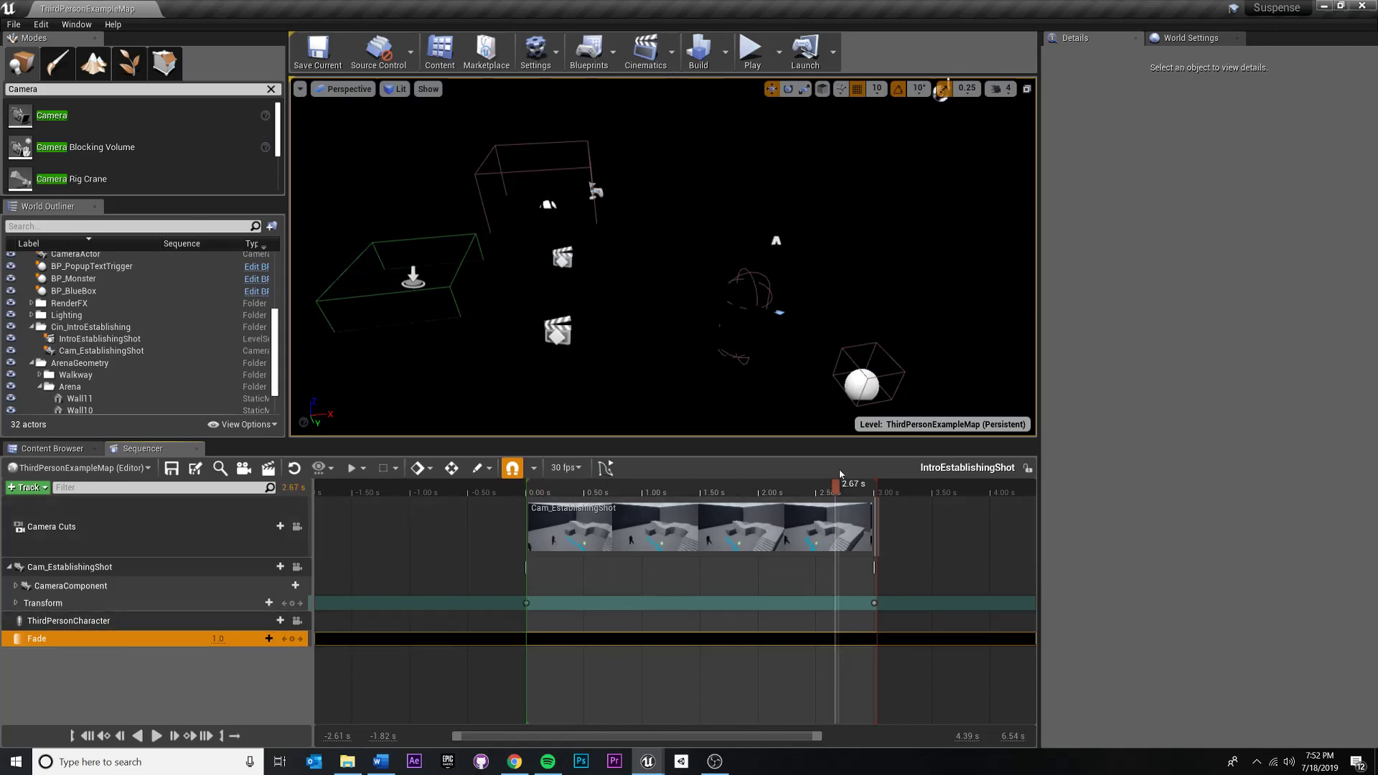
key("Up")
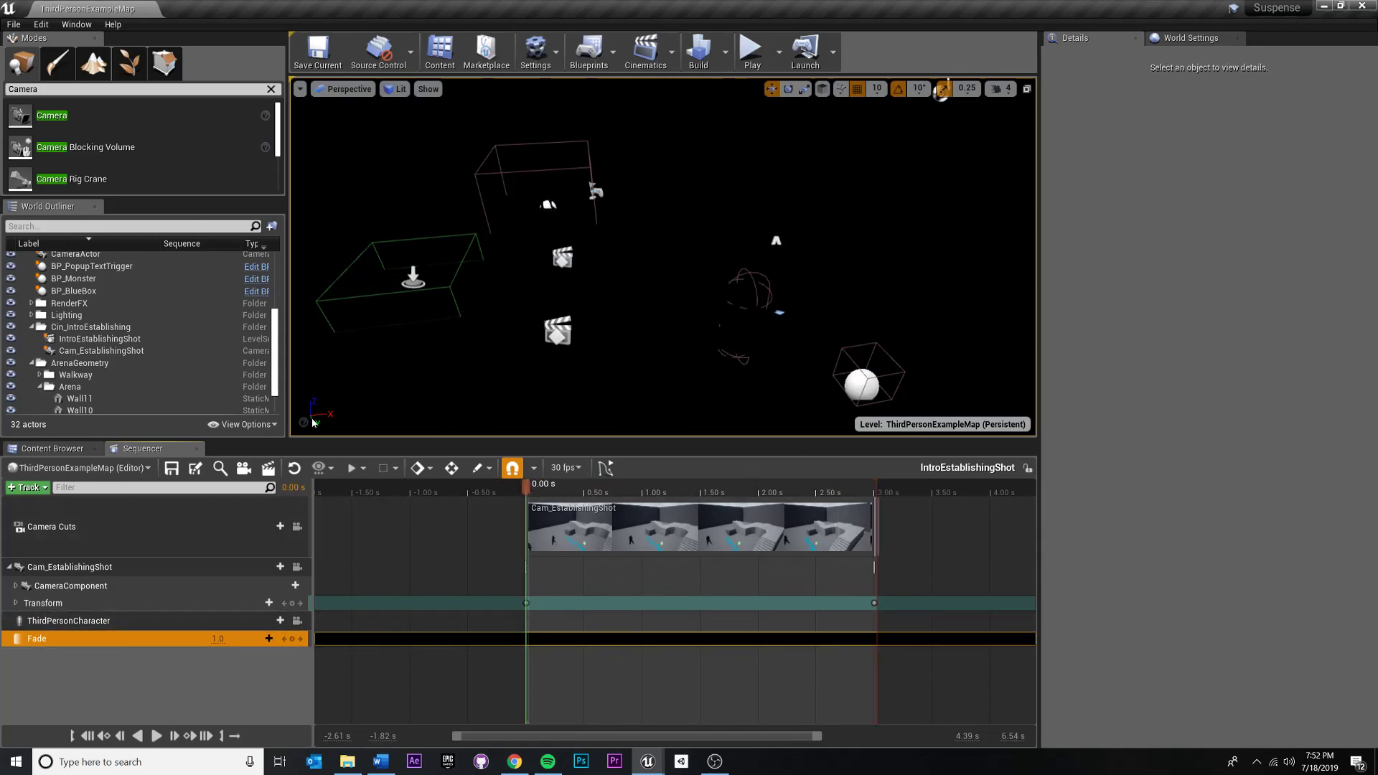
key("space")
key("Up")
mouse_move(732, 493)
left_mouse_down()
mouse_move(582, 492)
mouse_move(865, 487)
left_mouse_up()
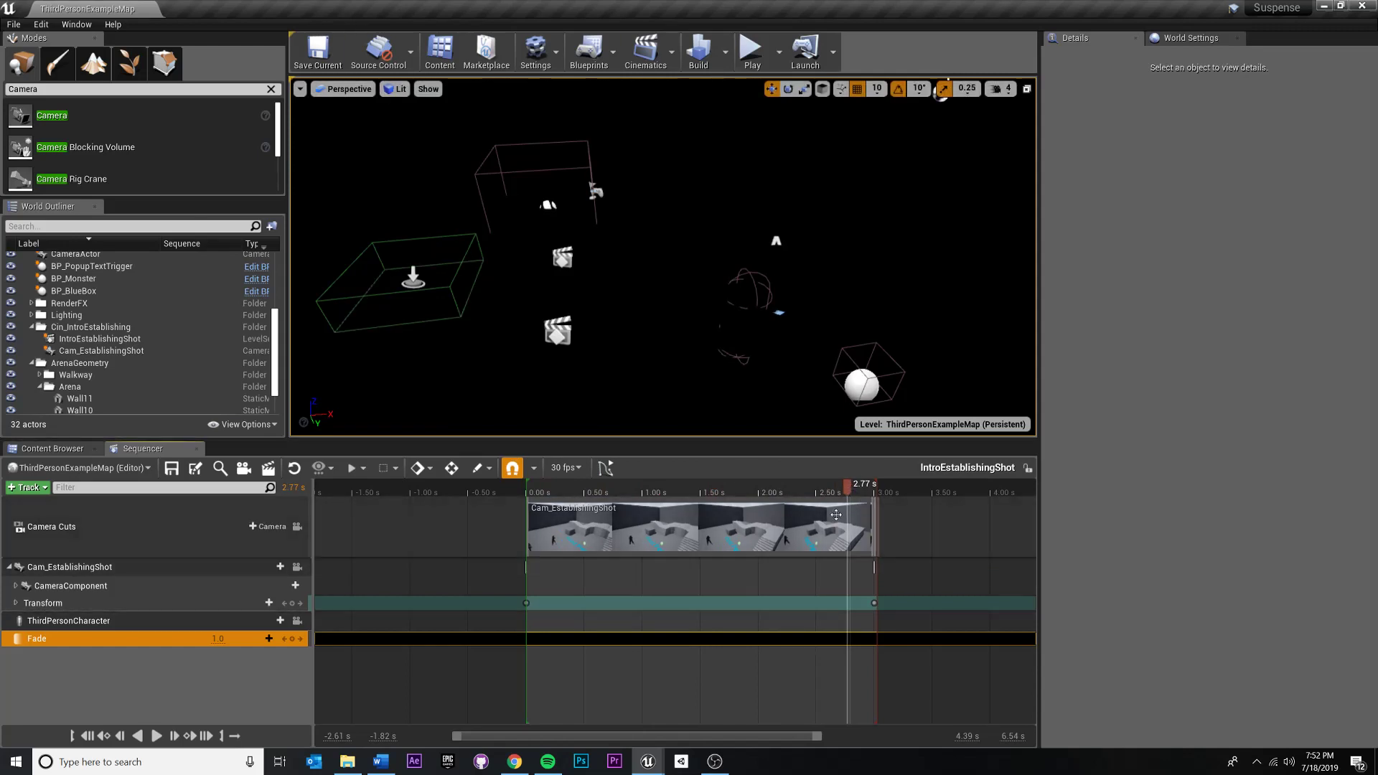
left_click_drag(848, 490, 699, 484)
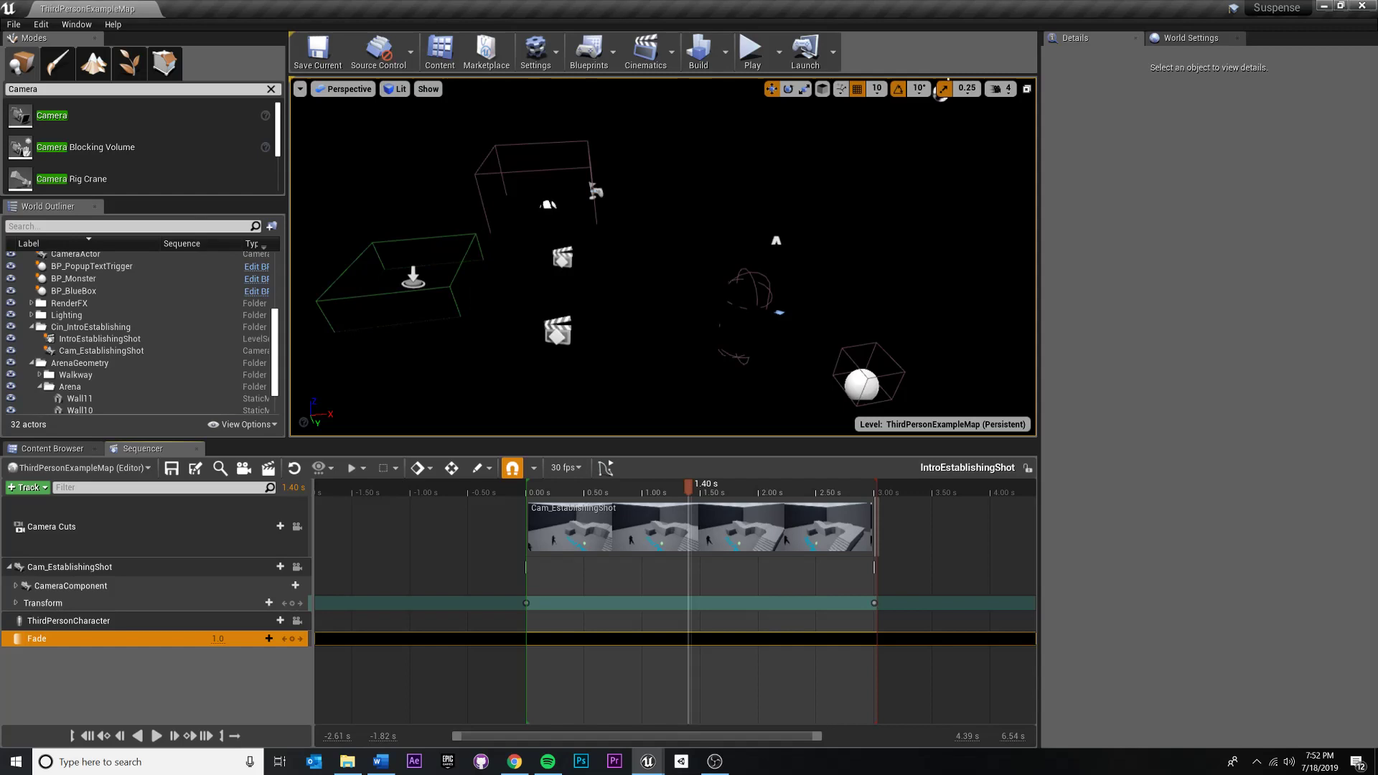
Key the Fade track at 1.0 (black) at 0 seconds
key("Up")
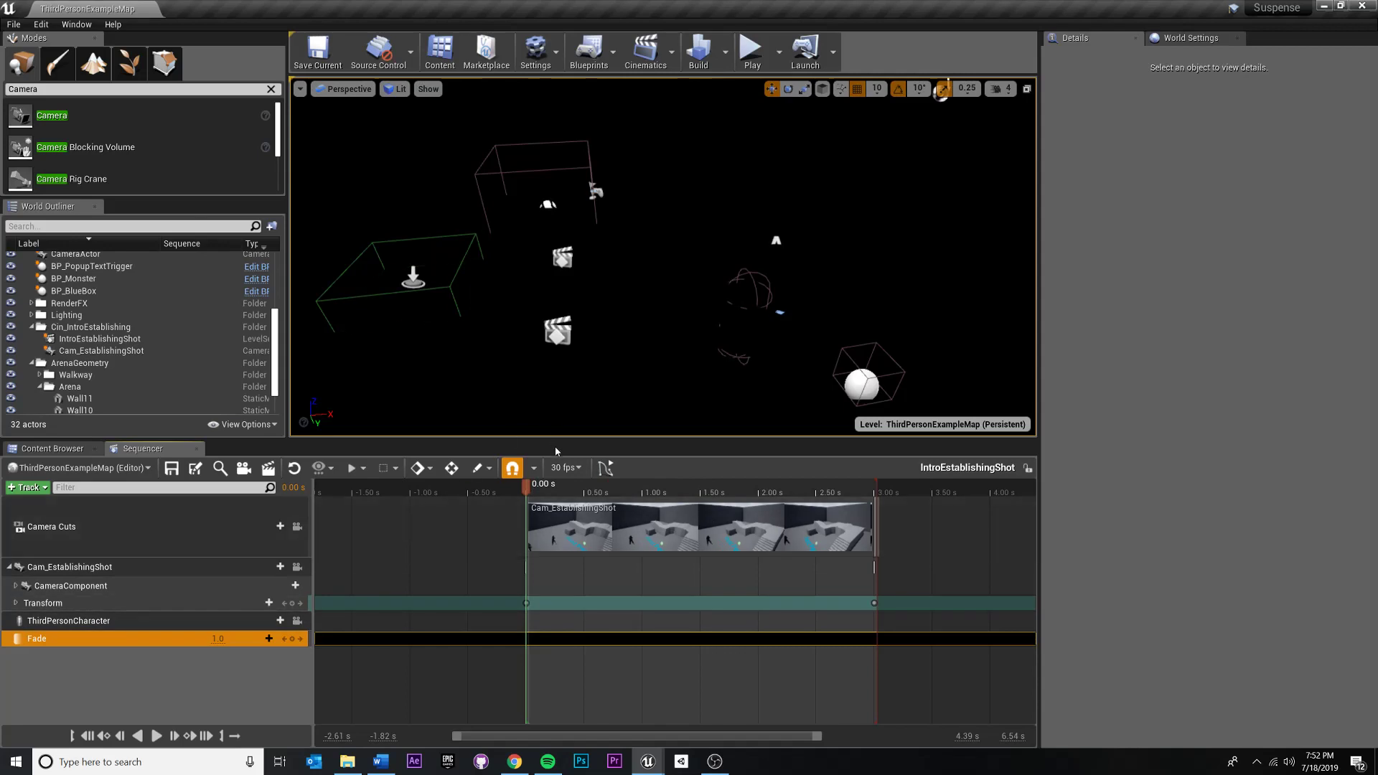
left_click_drag(529, 485, 644, 486)
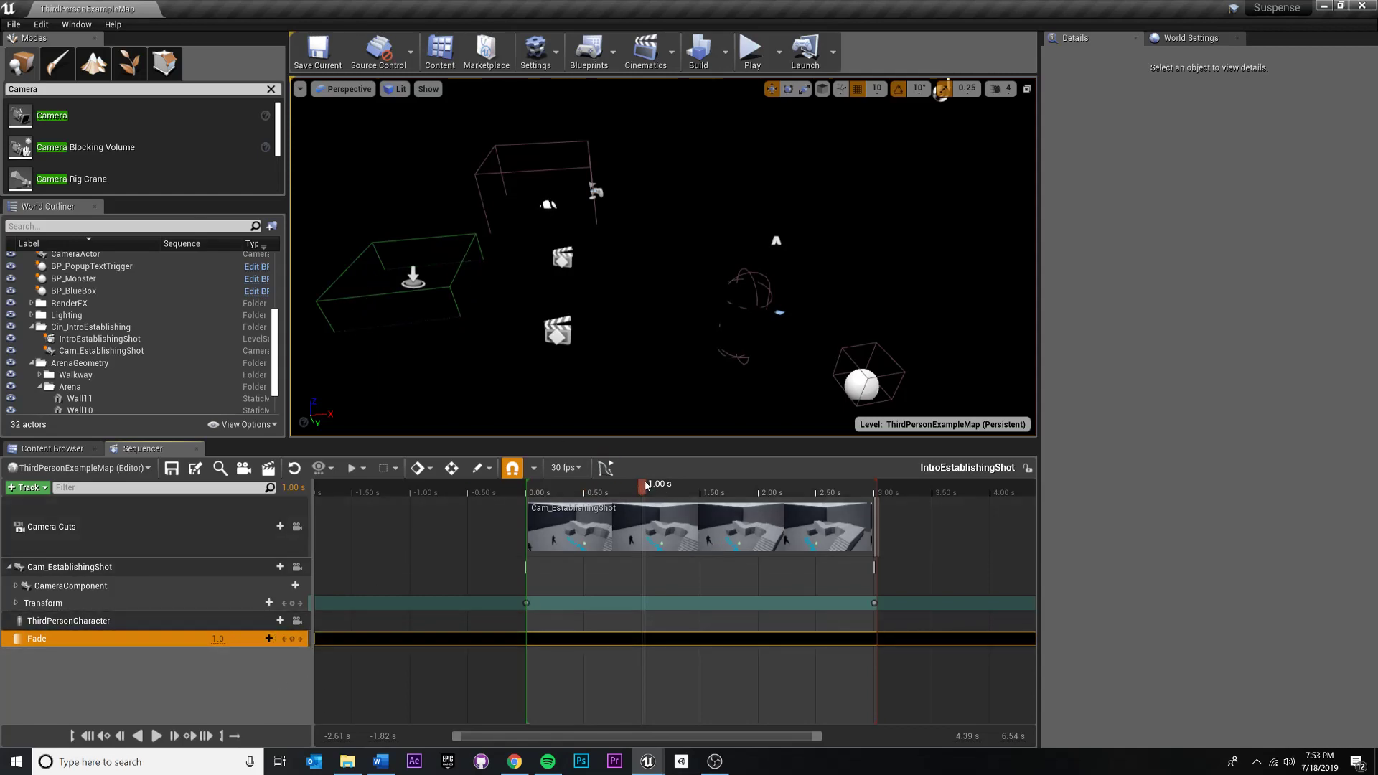
left_click_drag(645, 487, 424, 492)
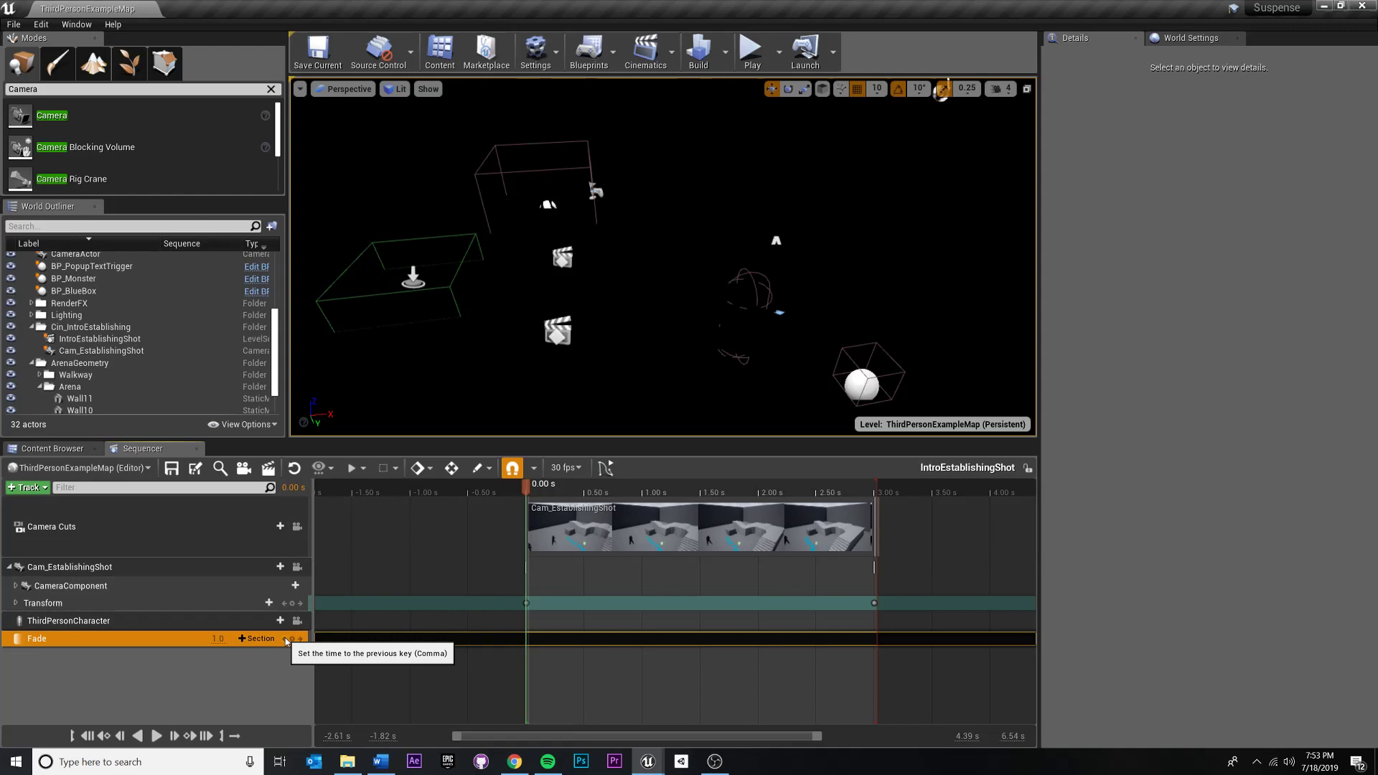
mouse_move(298, 638)
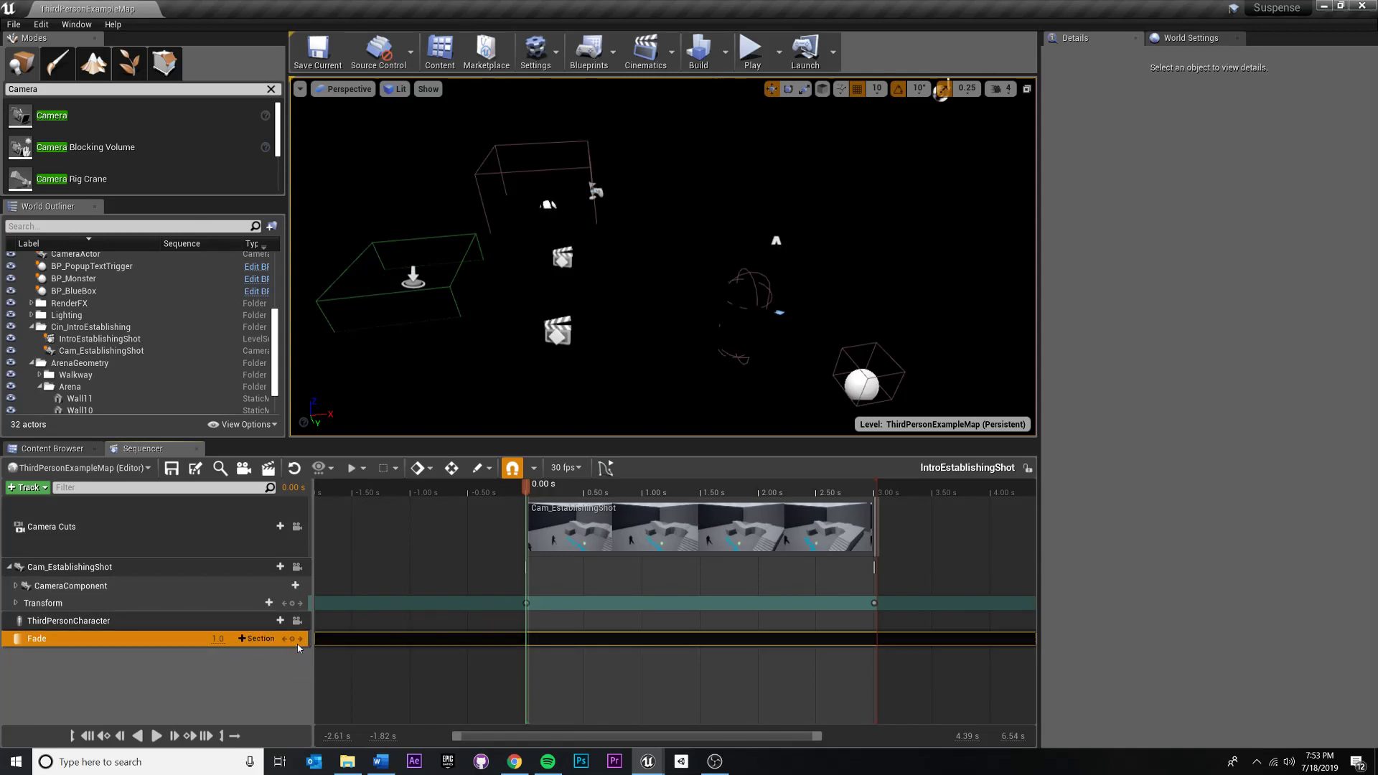
left_click(293, 639)
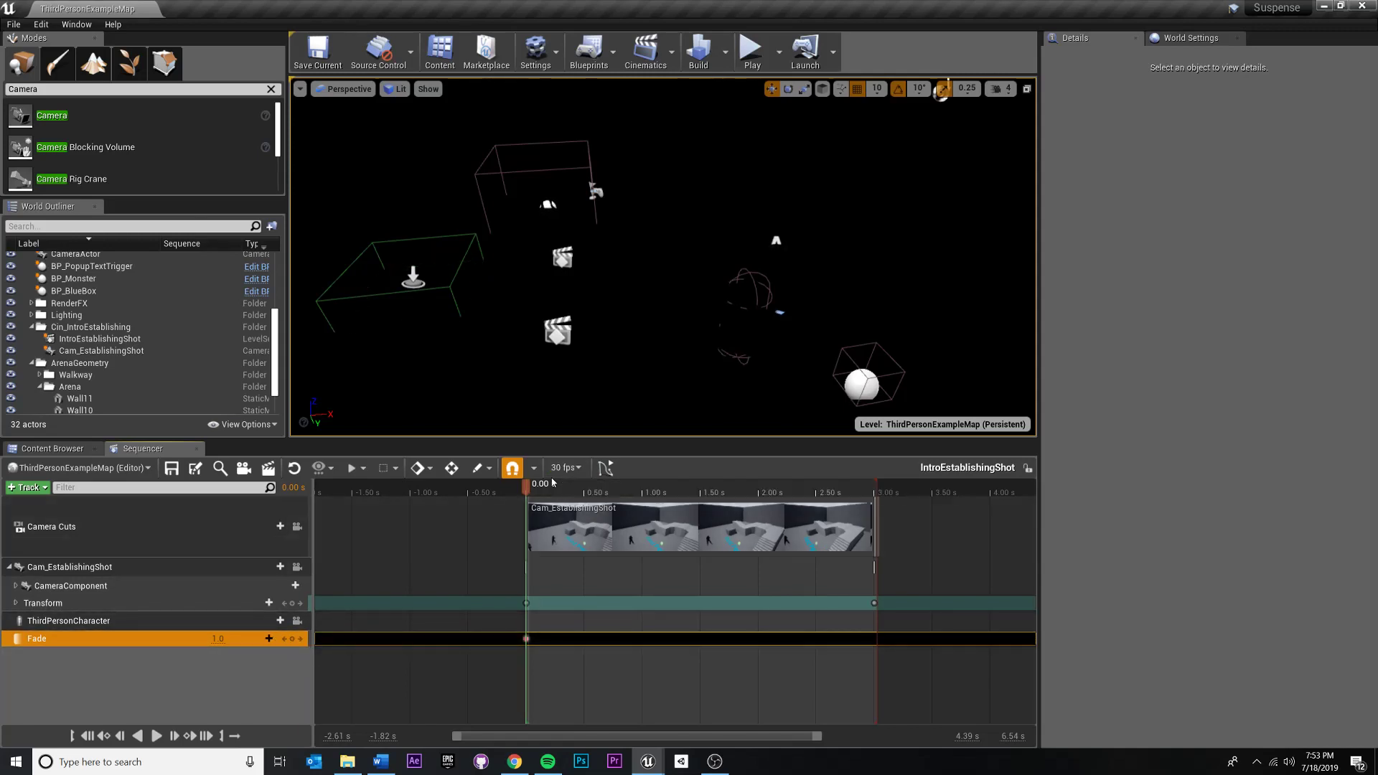
Key Fade 0.0 at 1 second and preview the scene fading in from black
left_click_drag(530, 485, 644, 506)
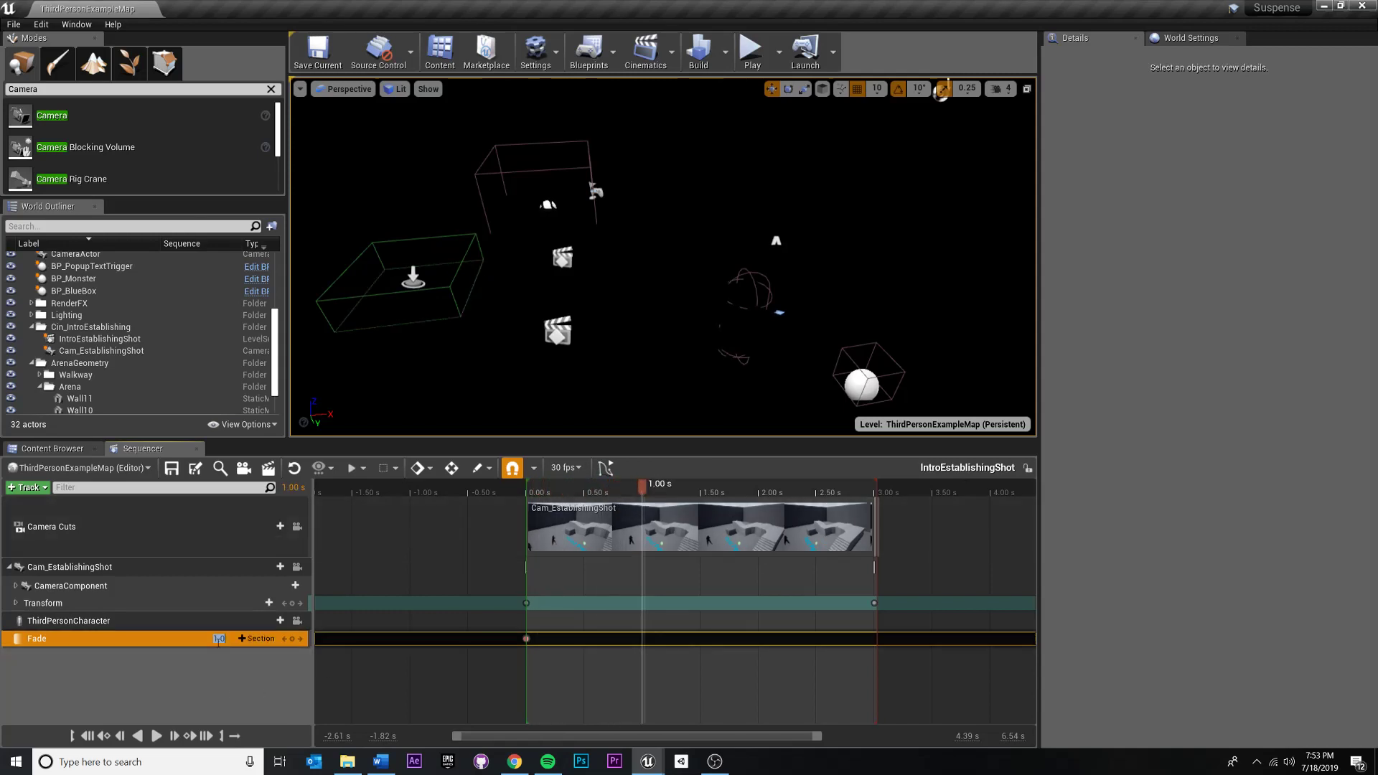
type("0")
key("Return")
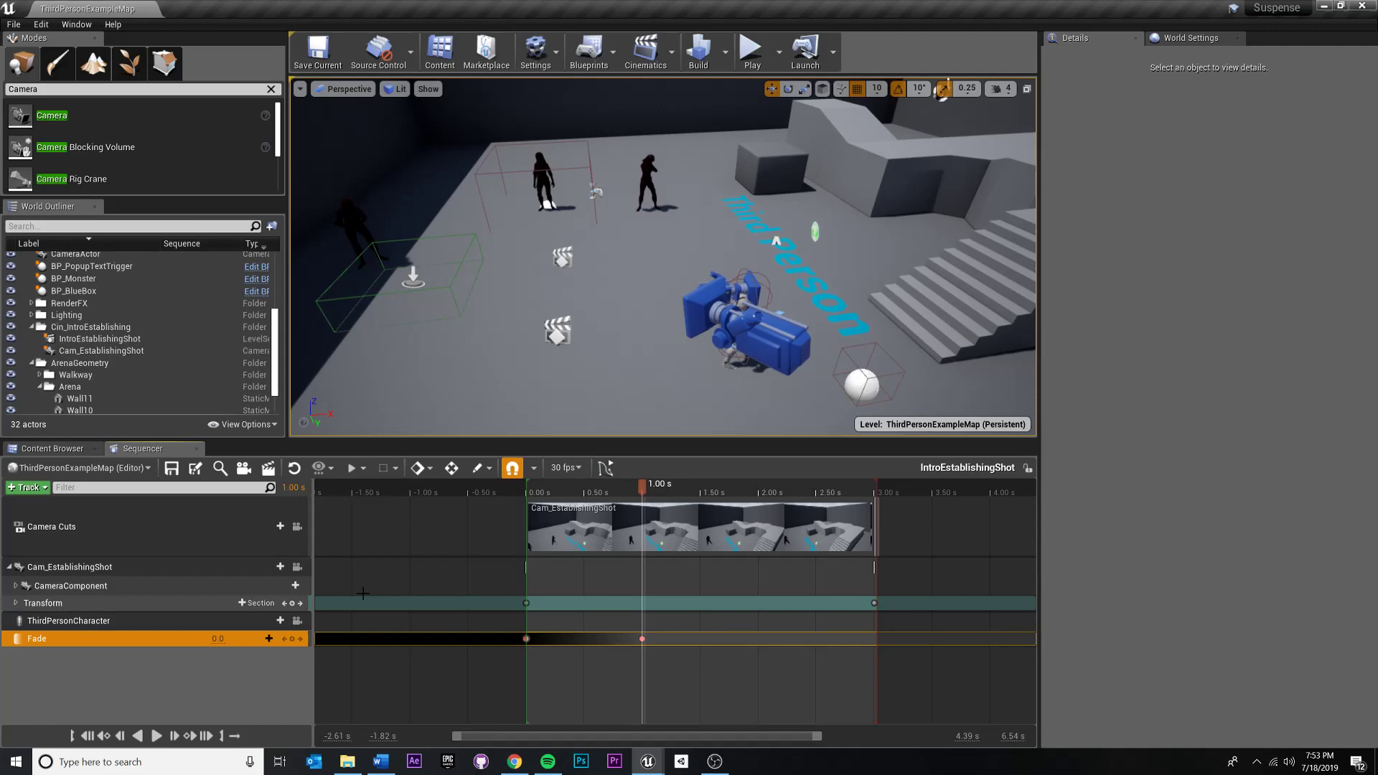
left_click_drag(640, 490, 651, 487)
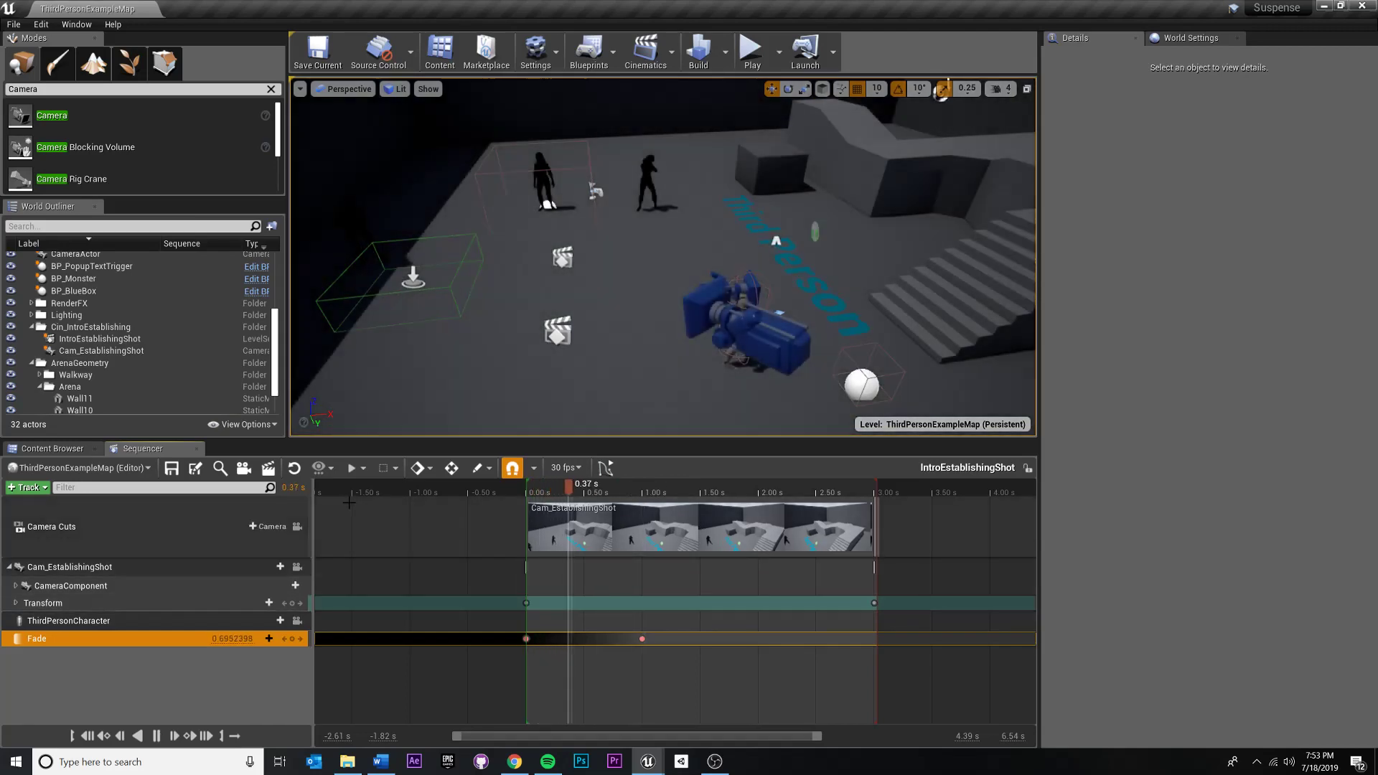
left_click(528, 491)
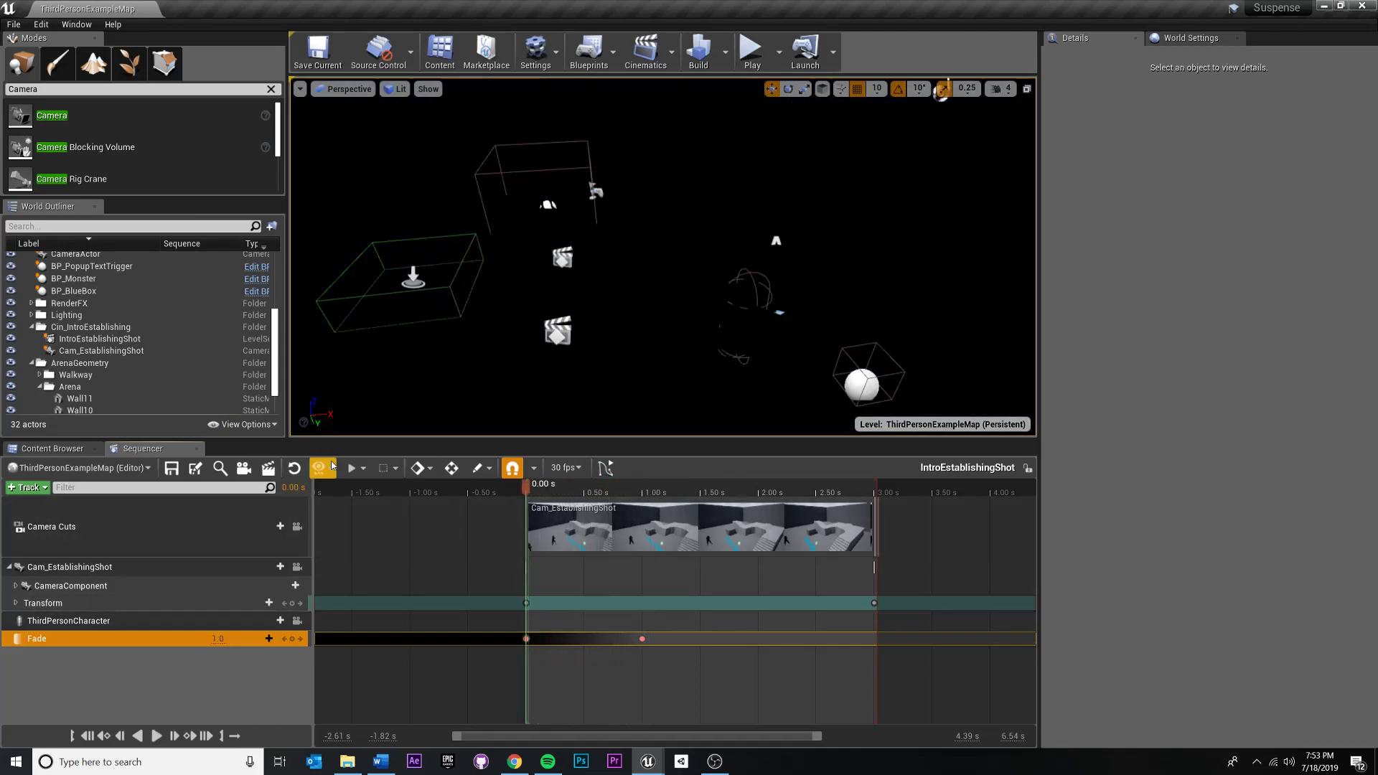
mouse_move(527, 491)
left_mouse_down()
mouse_move(650, 490)
mouse_move(529, 490)
mouse_move(617, 490)
left_mouse_up()
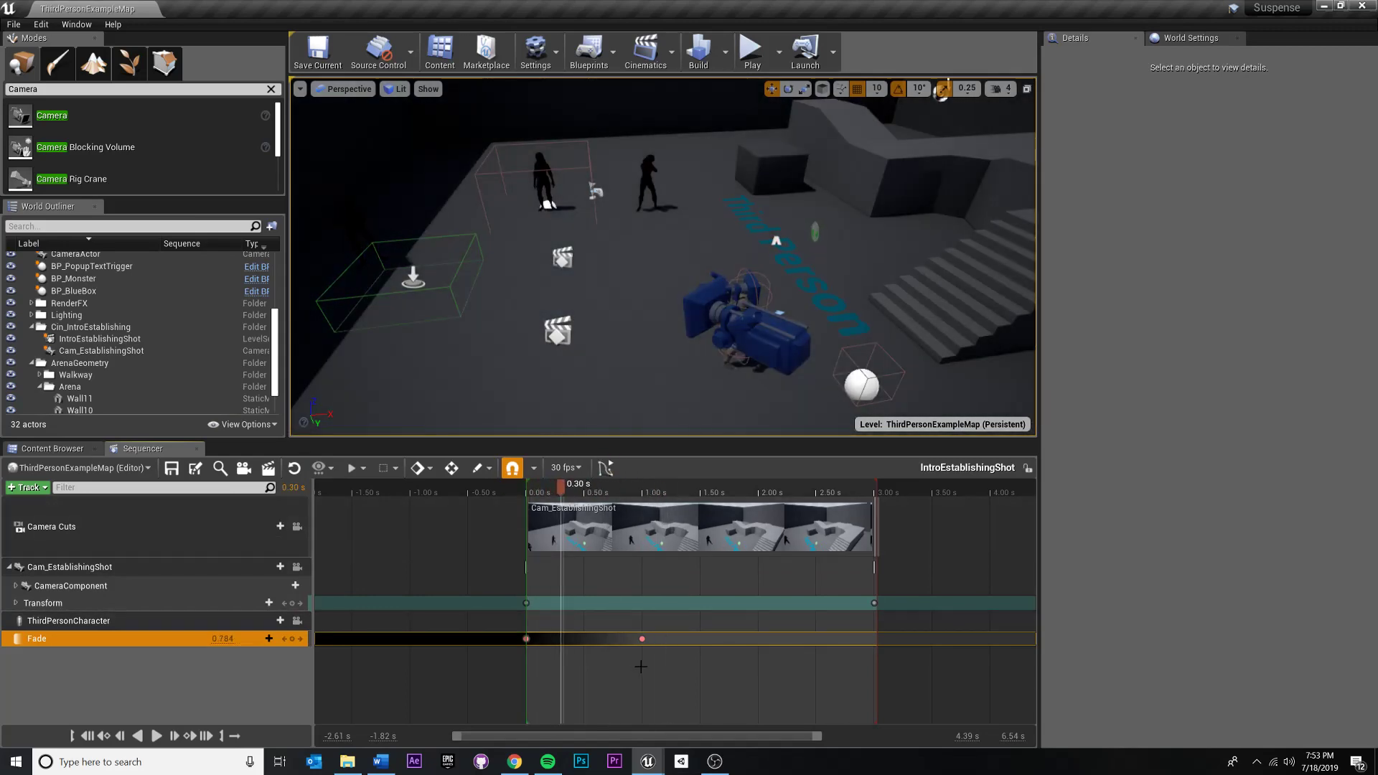
left_click_drag(574, 485, 660, 488)
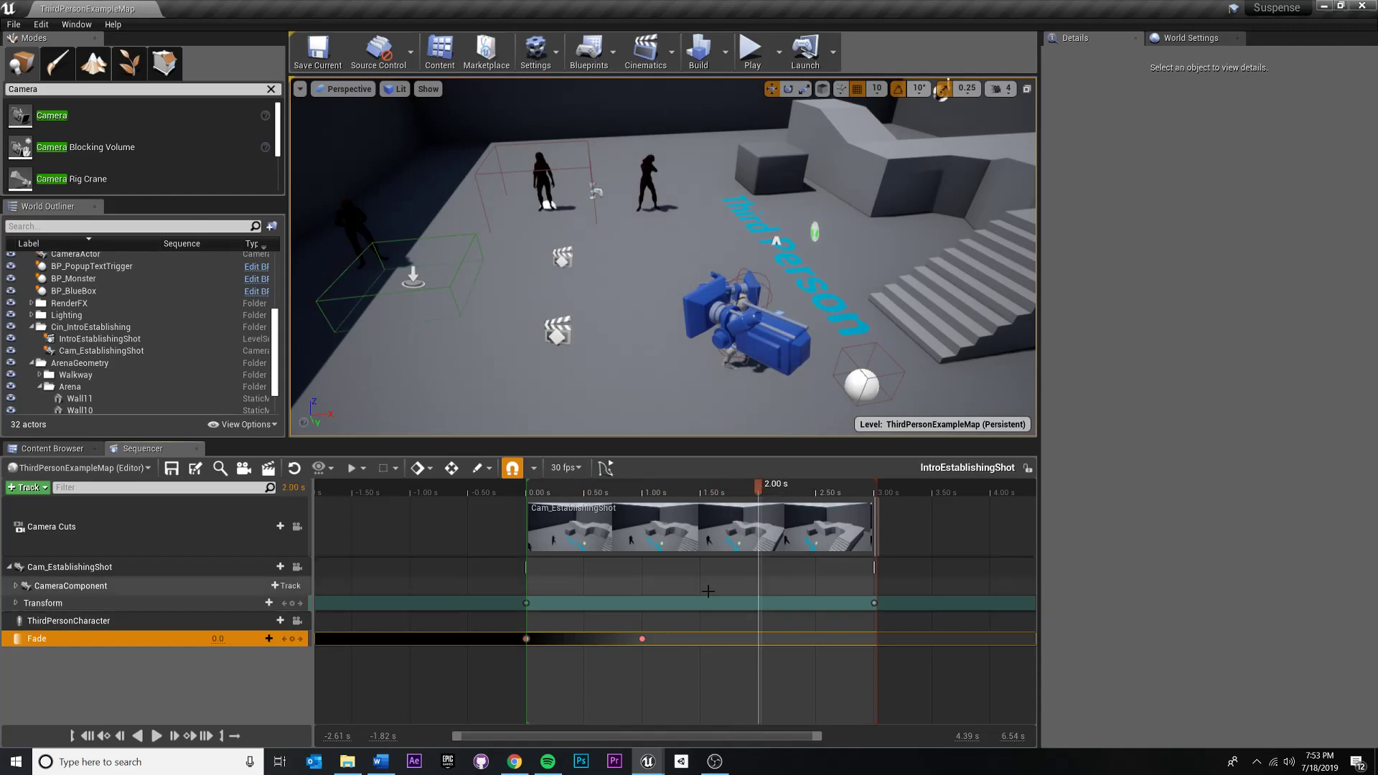
mouse_move(215, 639)
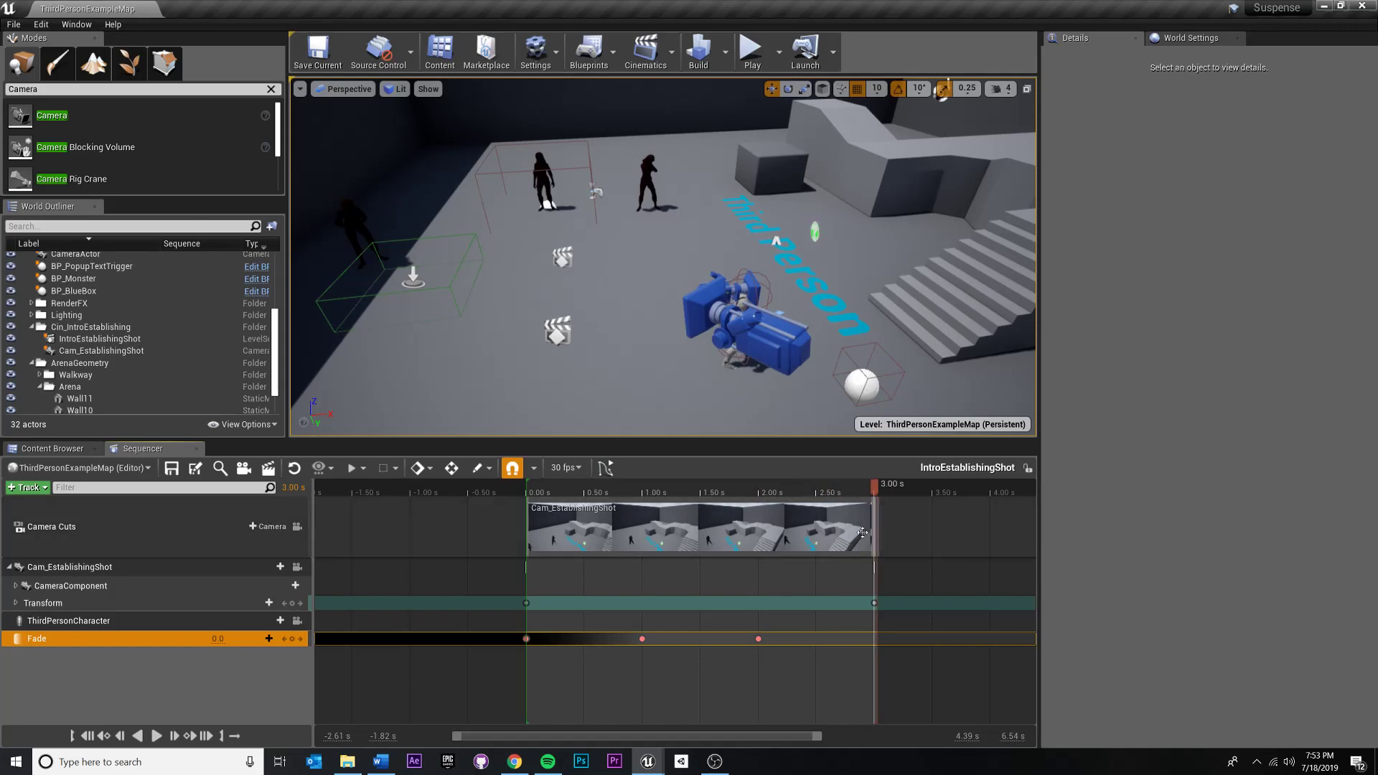
mouse_move(130, 639)
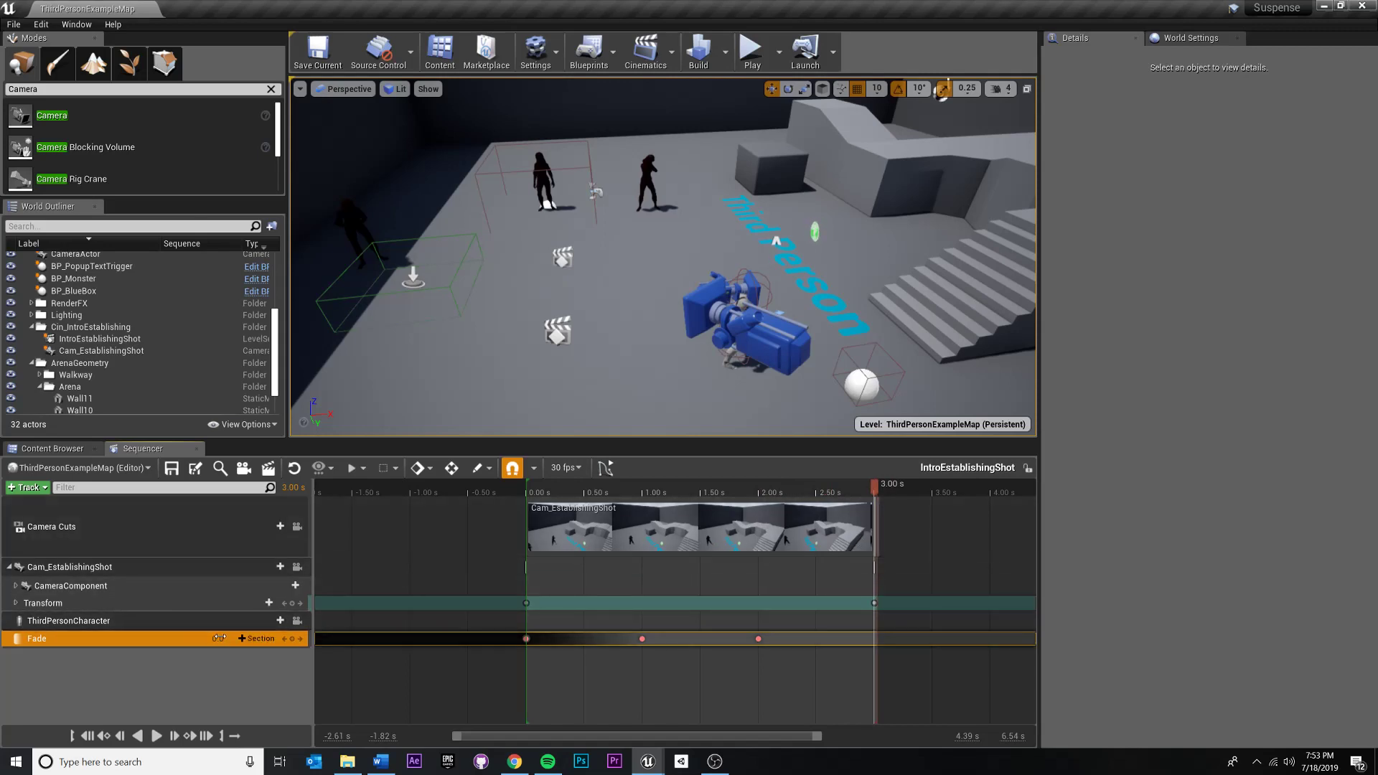
Key the fade back to black at 3 seconds and play to check the fade-out
left_click(222, 639)
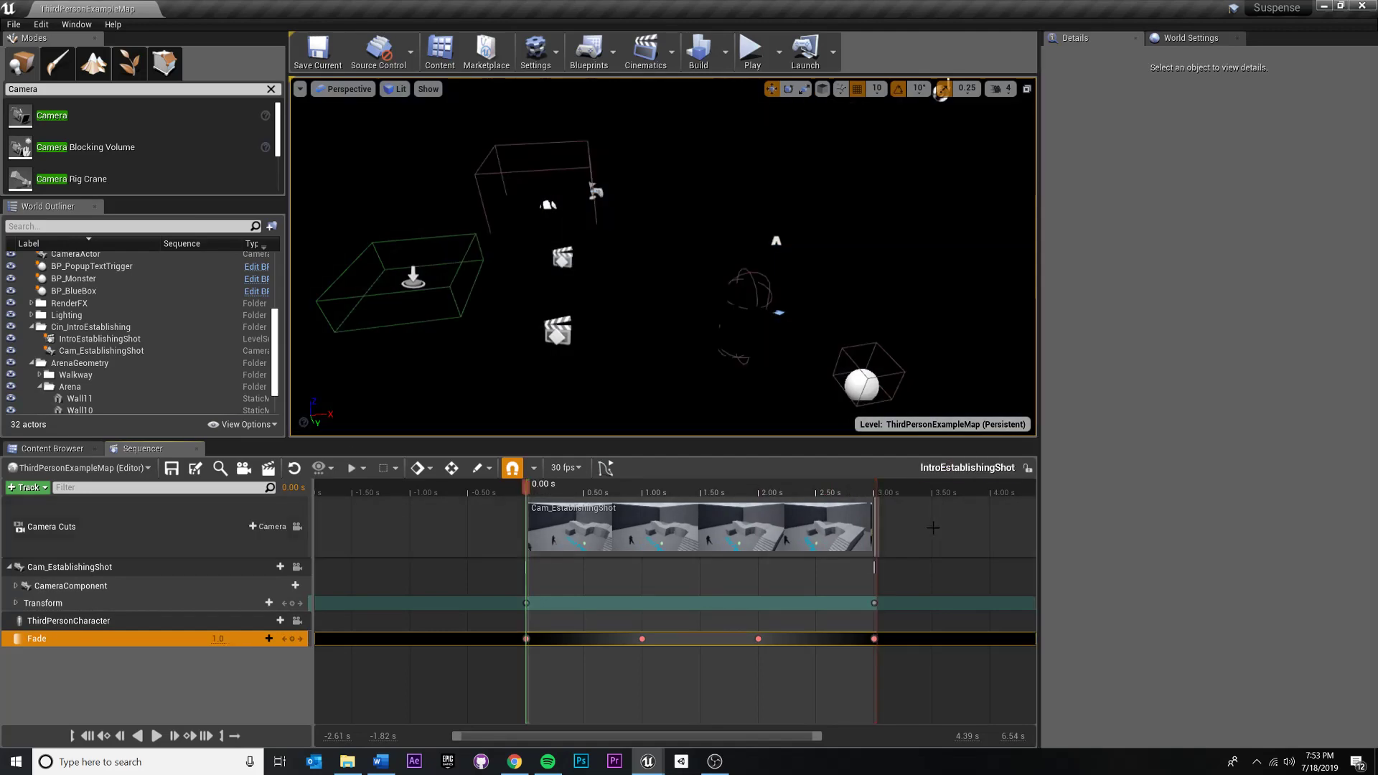
key("space")
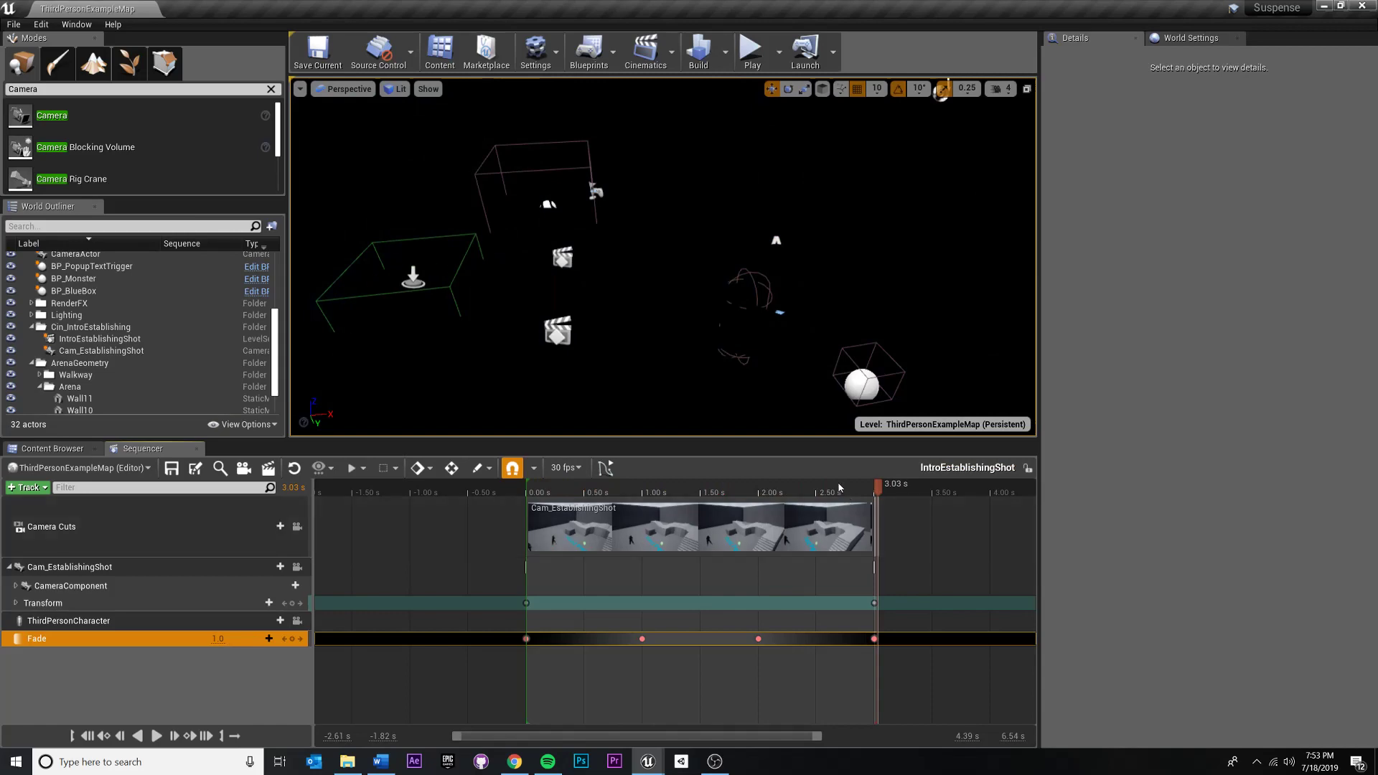
left_click_drag(839, 488, 528, 488)
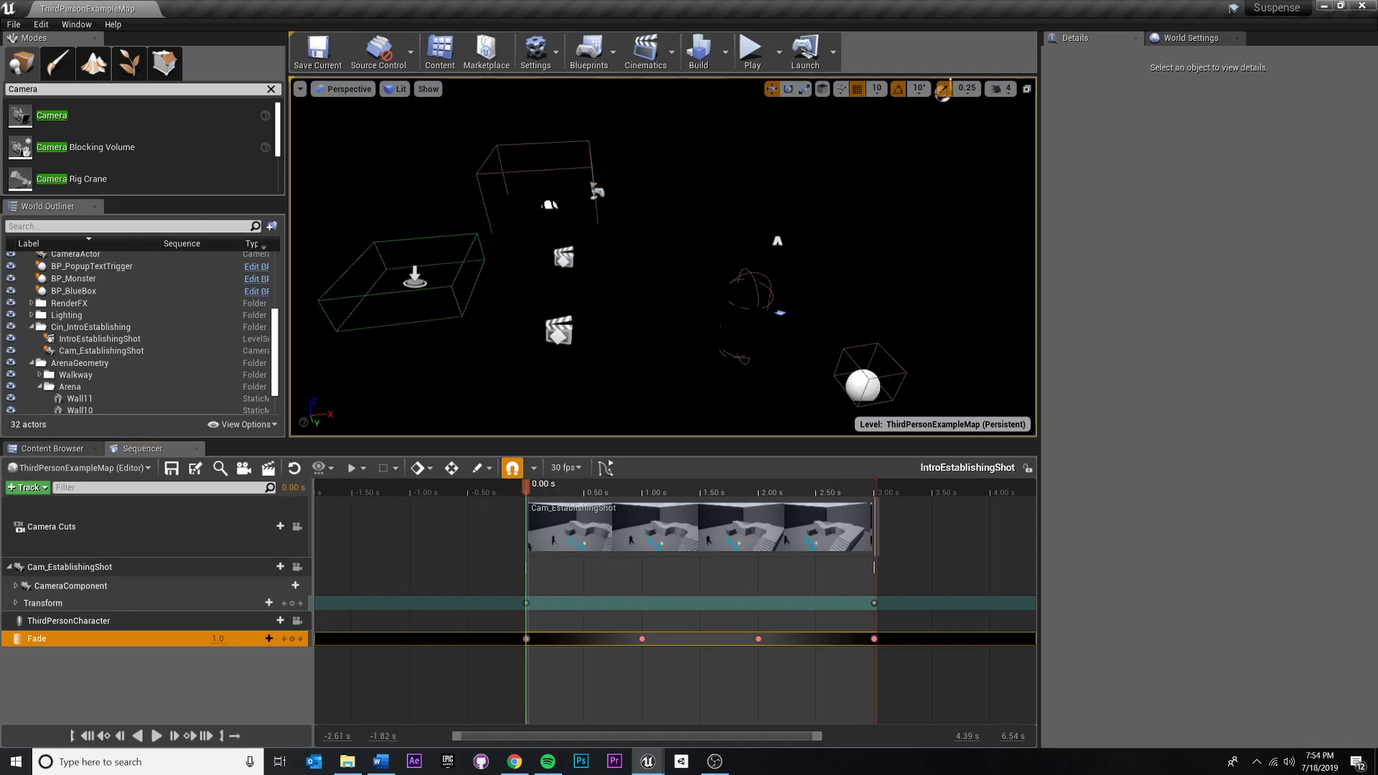
Fly the editor viewport up to a high overview of the arena, partially faded at 0.4 s
right_click_drag(663, 259, 662, 258)
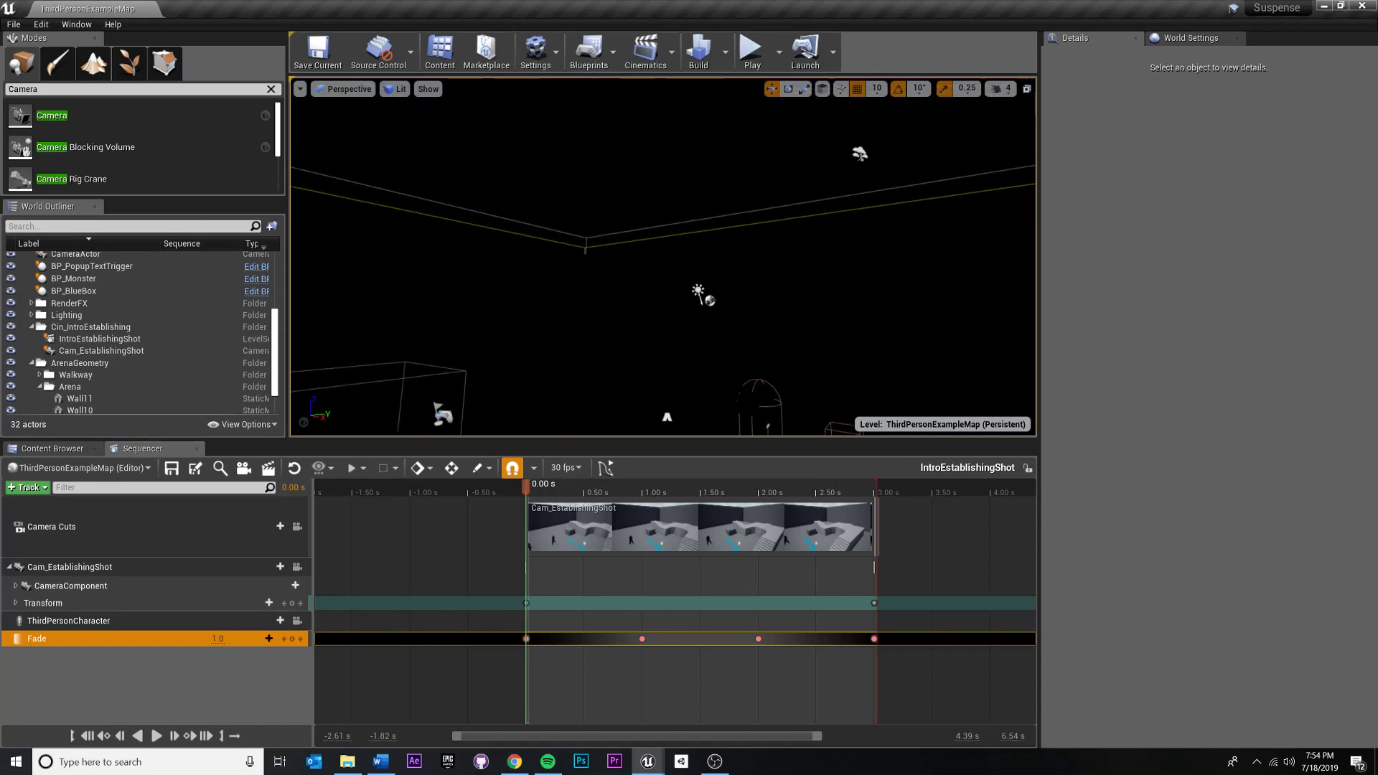
left_click_drag(528, 488, 583, 489)
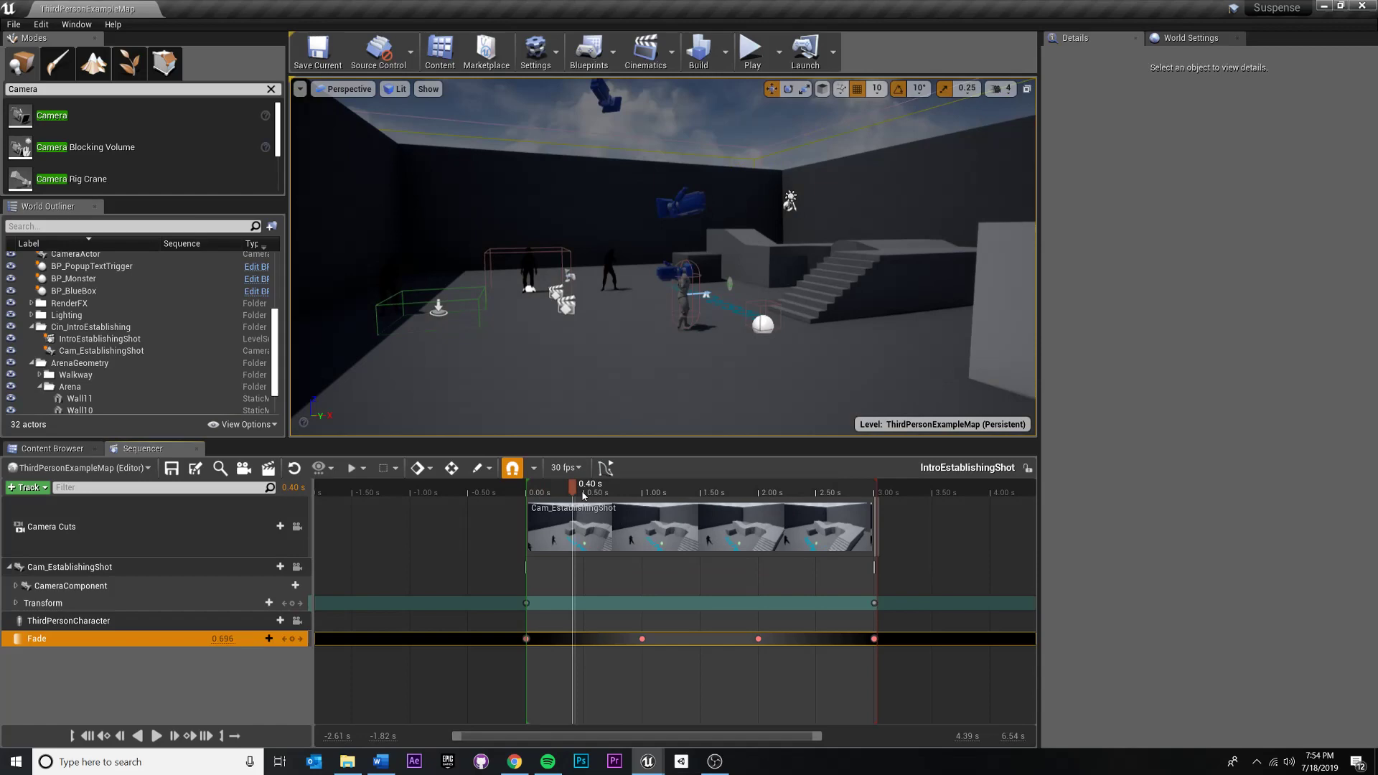
right_click_drag(663, 258, 700, 259)
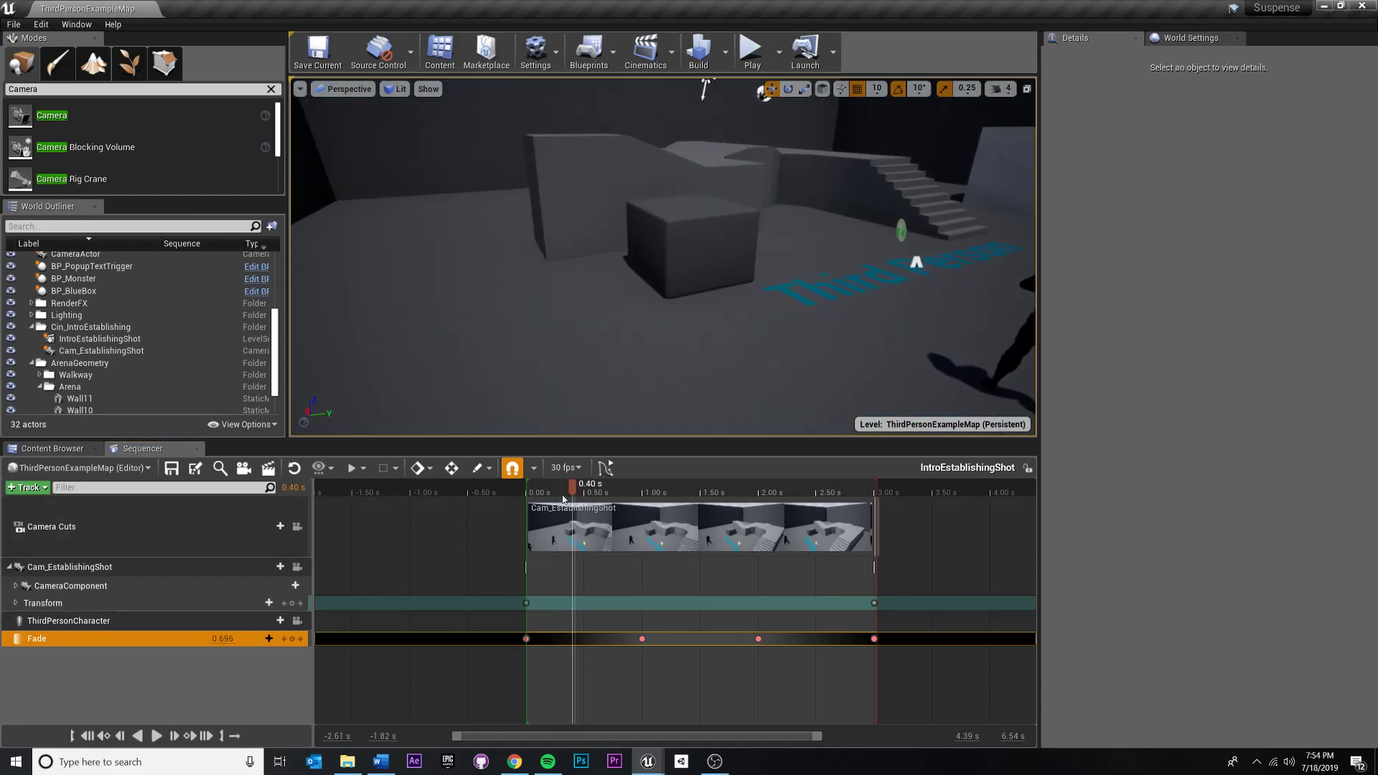
mouse_move(663, 259)
right_mouse_down()
mouse_move(662, 323)
mouse_move(690, 302)
right_mouse_up()
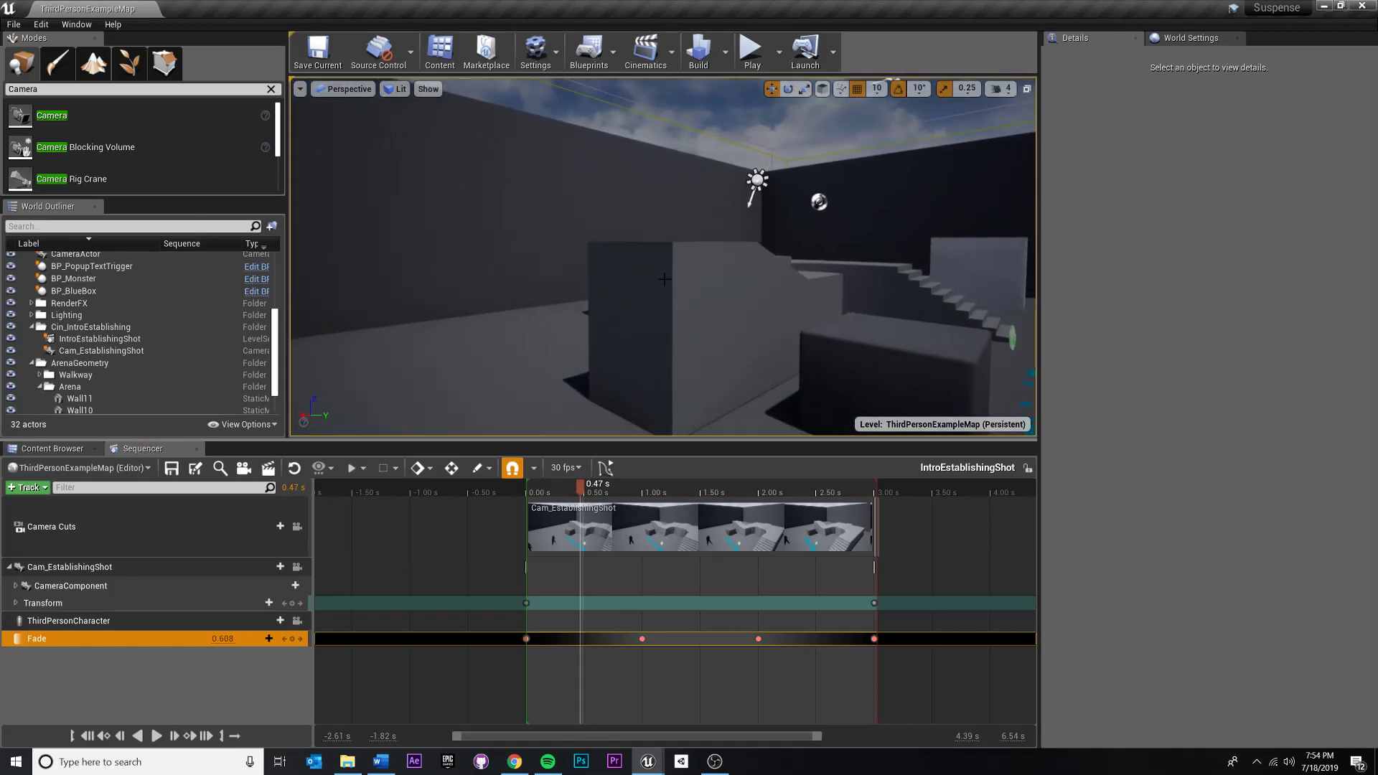
mouse_move(780, 312)
right_mouse_down()
mouse_move(705, 329)
mouse_move(773, 296)
mouse_move(799, 262)
right_mouse_up()
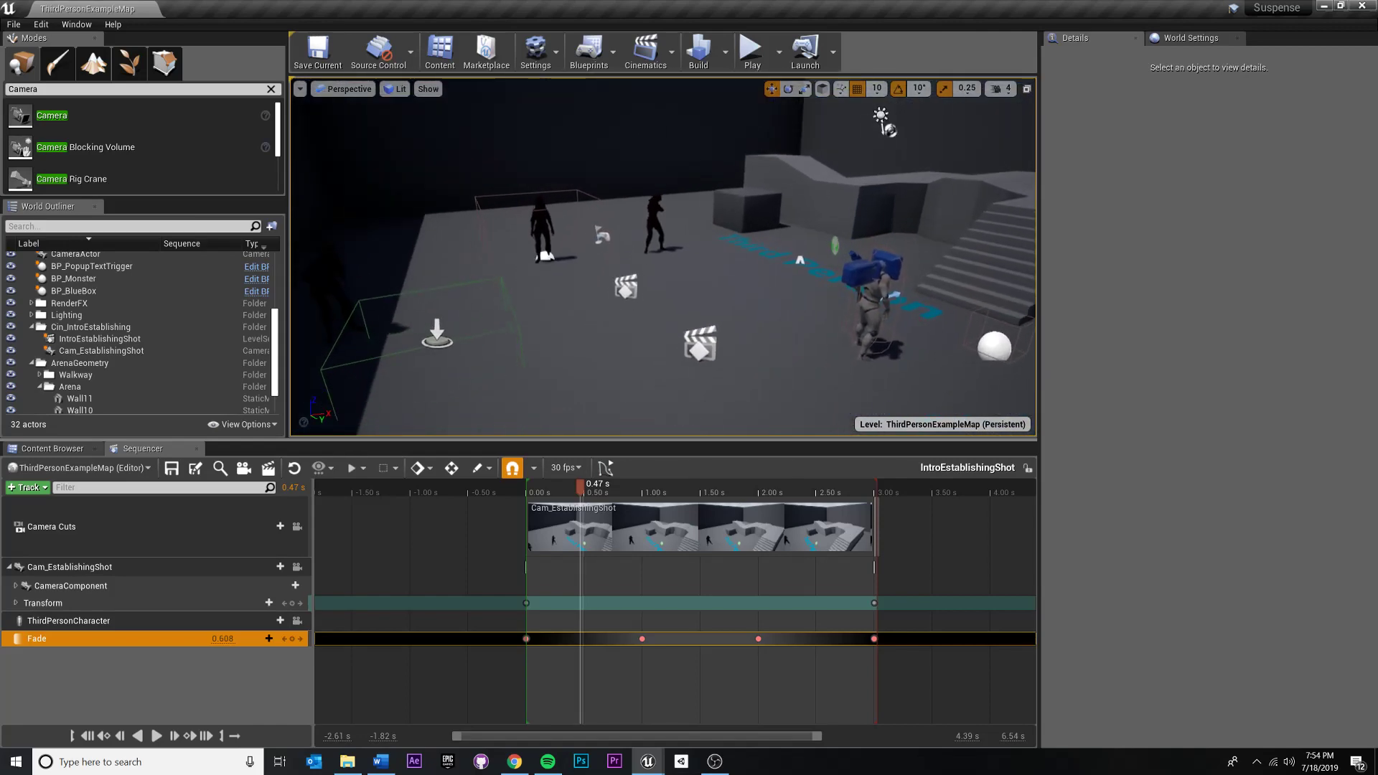
Play the sequence from the start to preview the fades and save the map
key("Up")
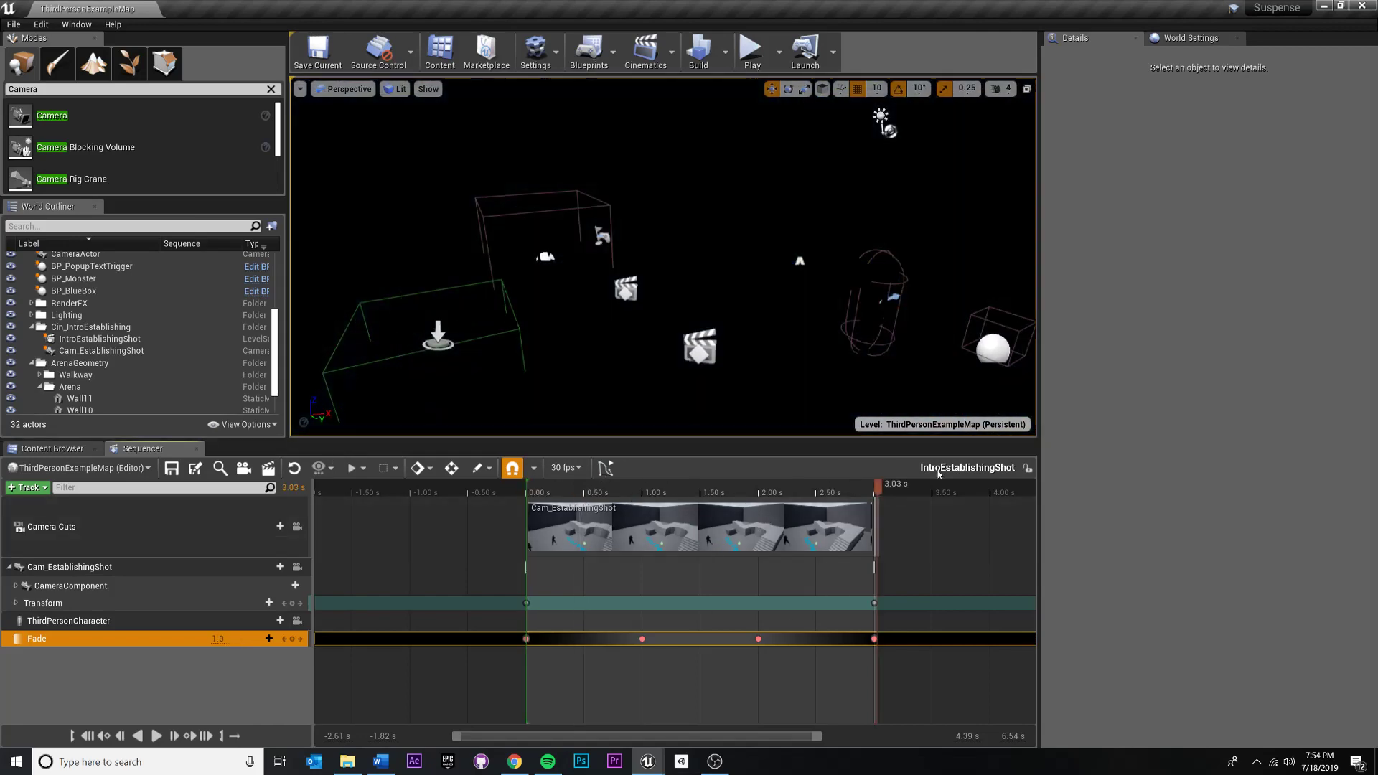
key("space")
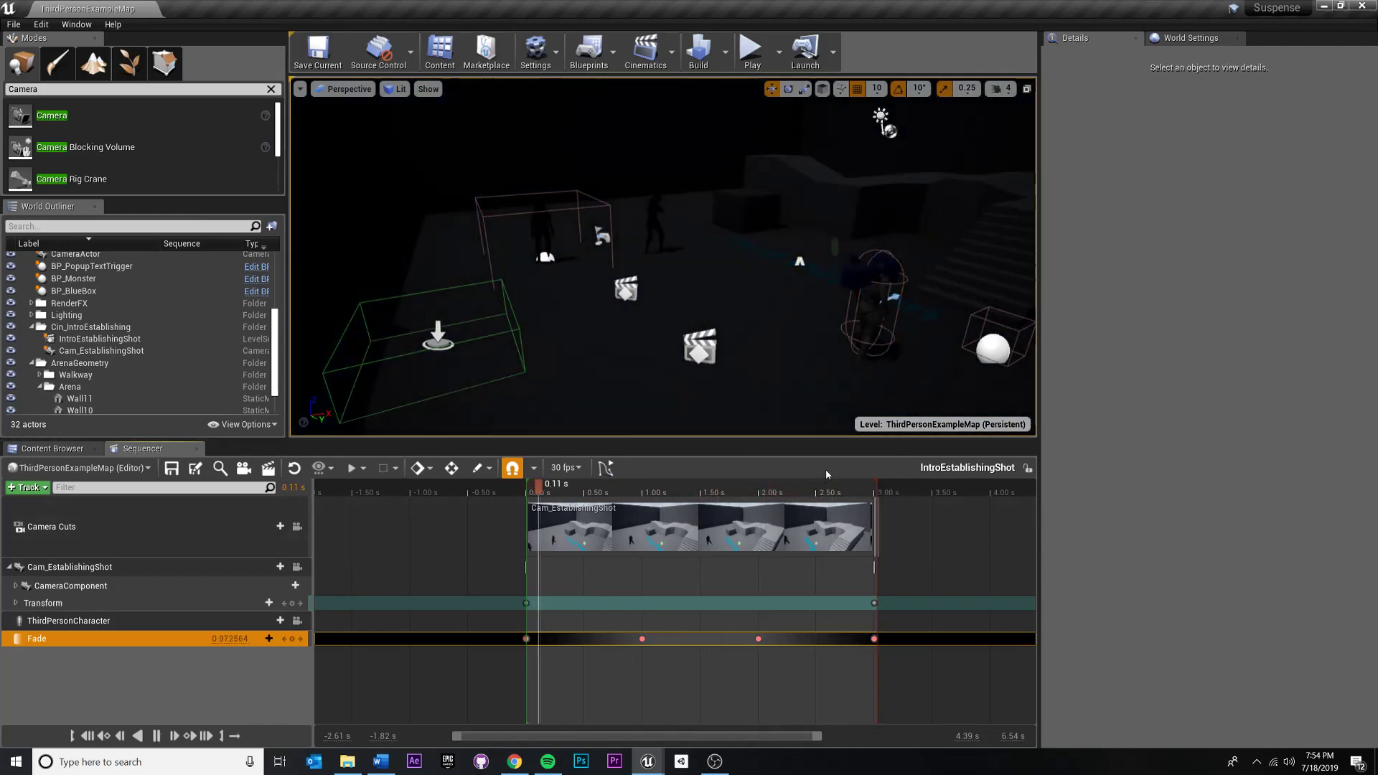
key("space")
key("ctrl+s")
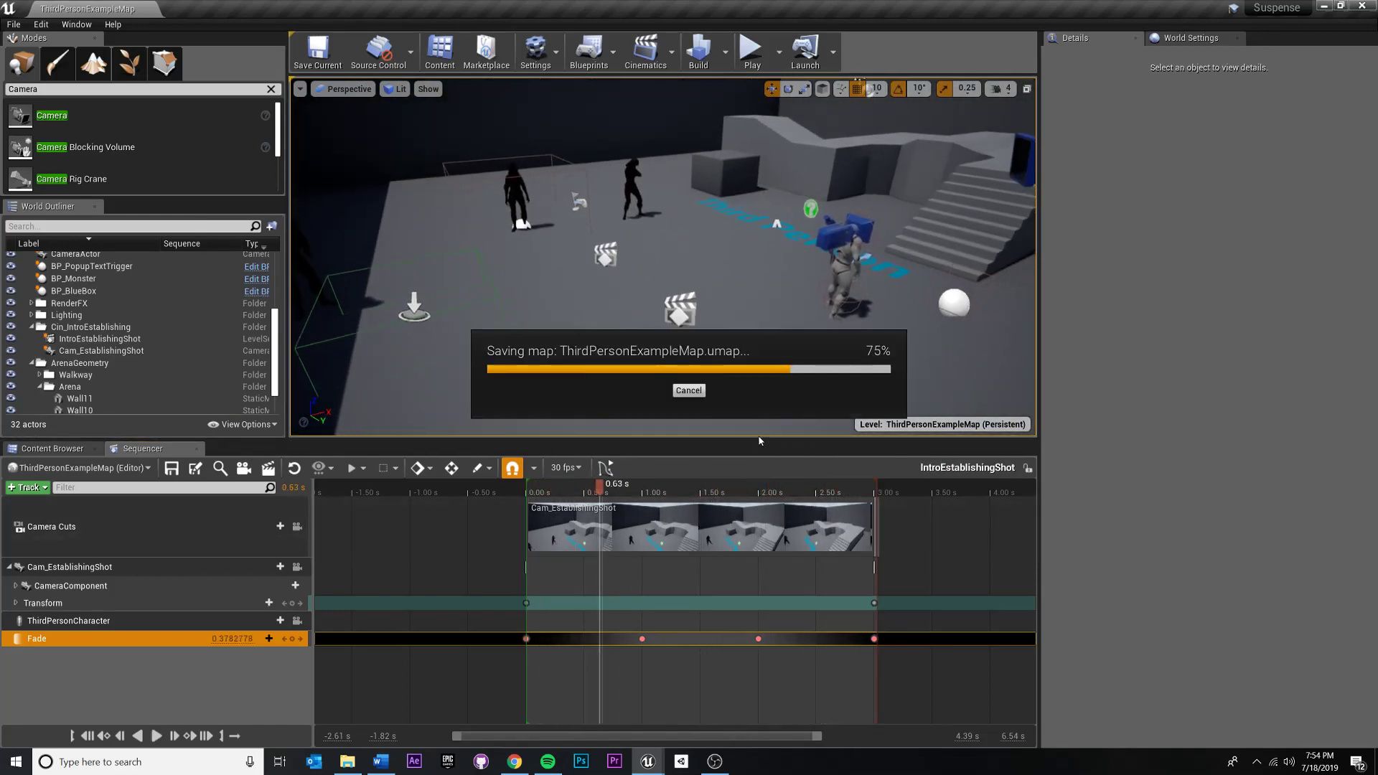
Scrub through the fade to black and pull the playback range end back to 3 seconds
left_click_drag(696, 489, 875, 502)
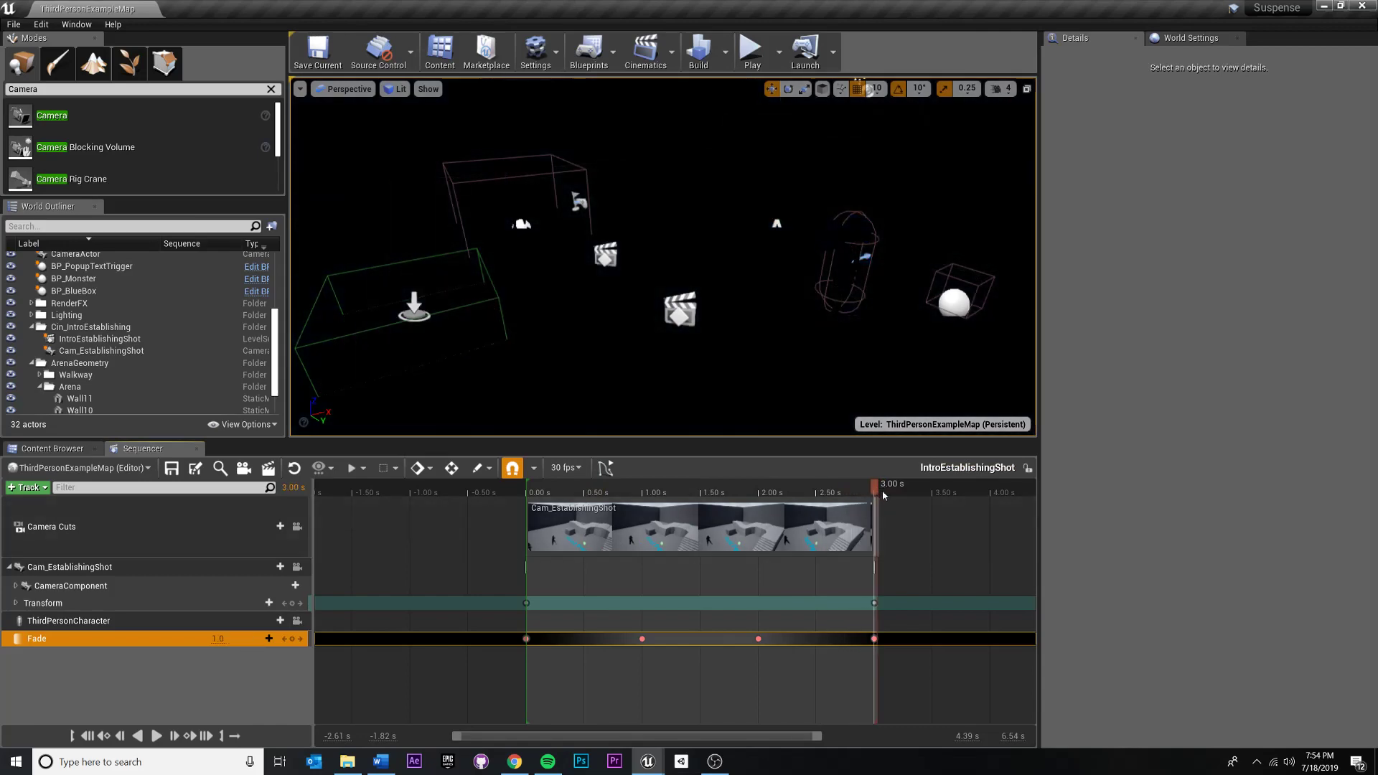
left_click_drag(874, 490, 757, 479)
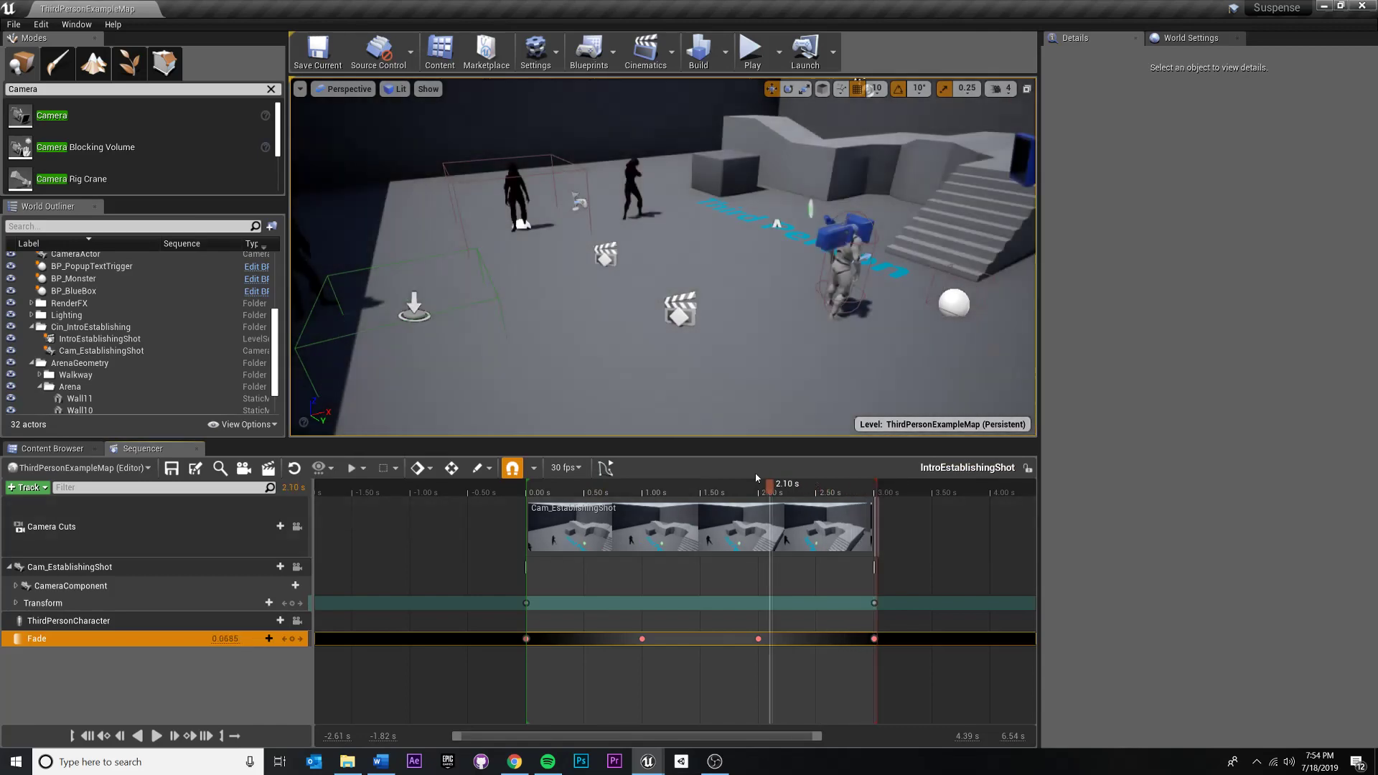
left_click_drag(879, 486, 918, 491)
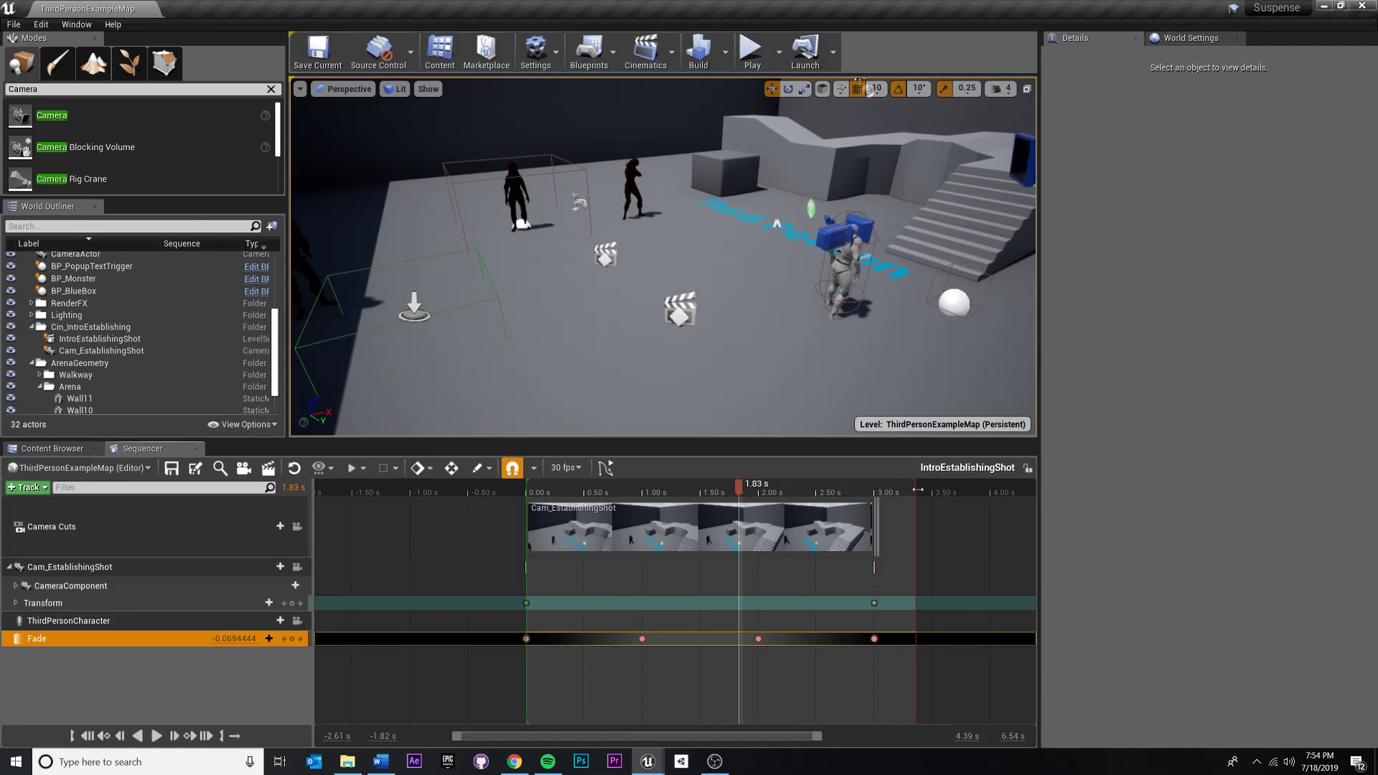
left_click_drag(743, 494, 906, 518)
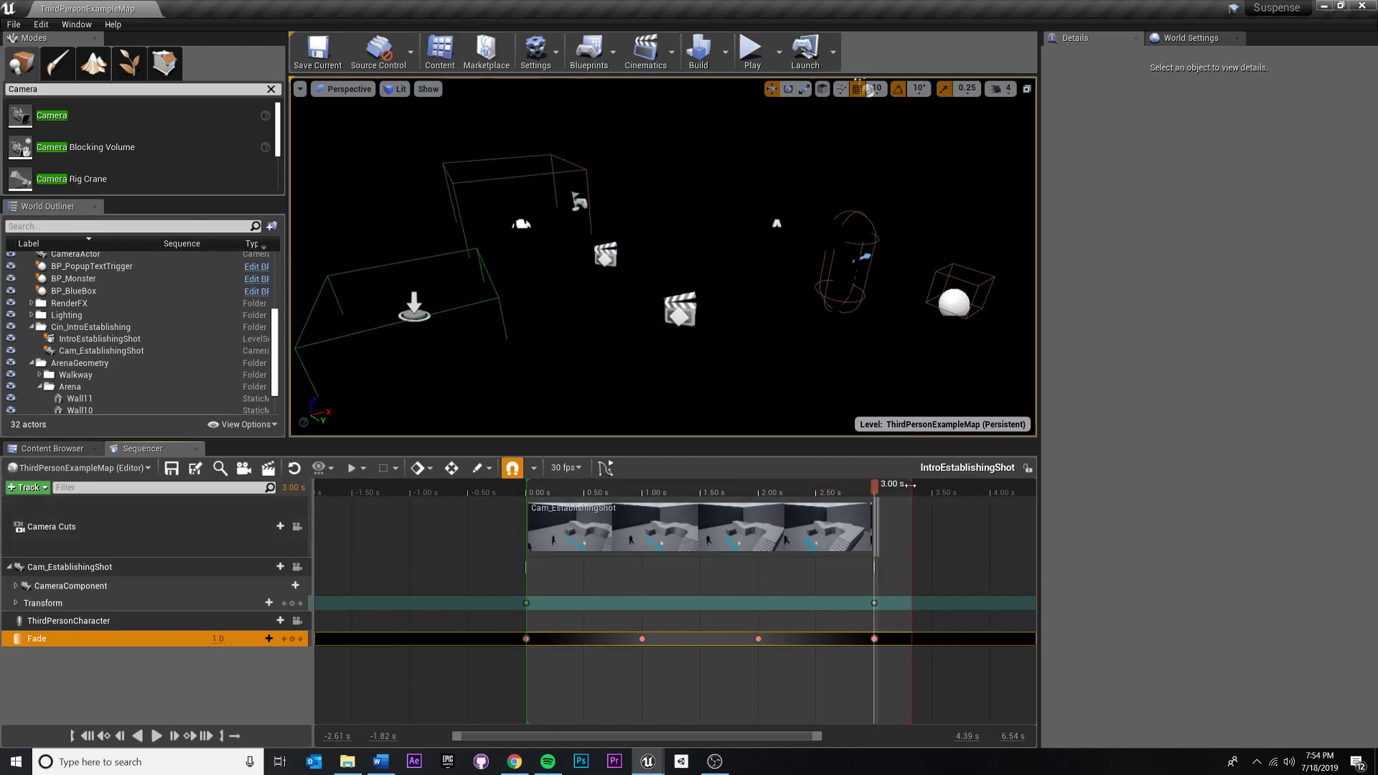
left_click_drag(913, 485, 882, 483)
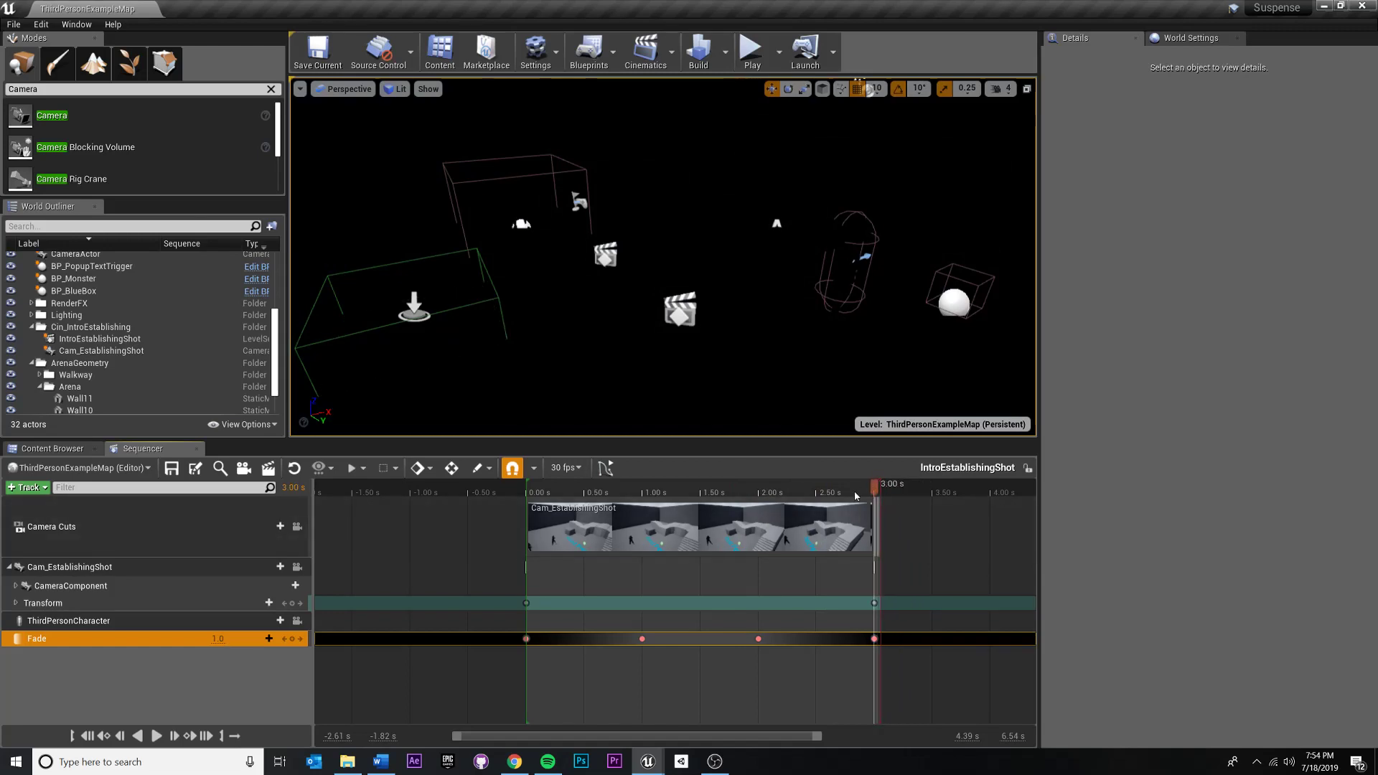
scroll(856, 495, "up", 5, "ctrl")
scroll(917, 495, "up", 3, "ctrl")
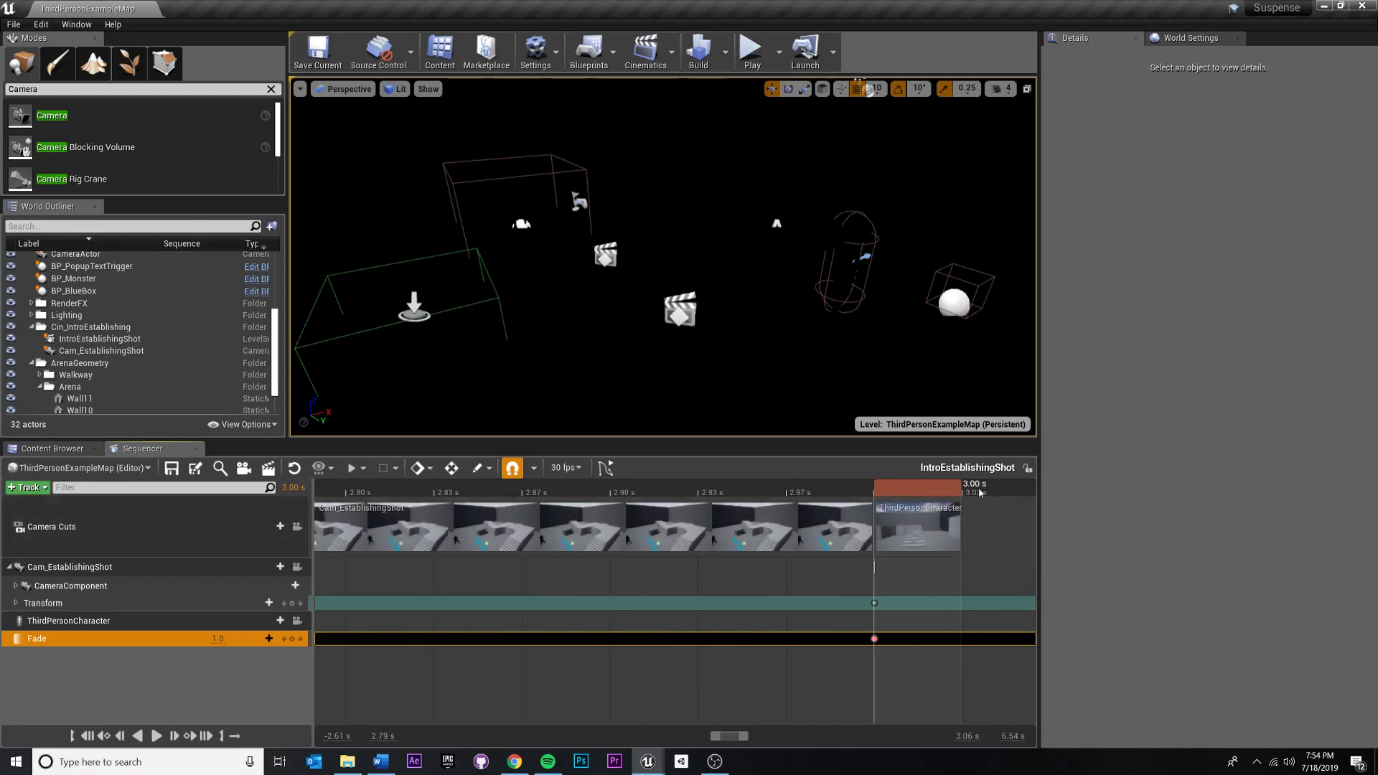
scroll(981, 493, "down", 3, "ctrl")
Set the playback range end exactly at 3.00 s, leaving the playhead near 2.37 s
left_click_drag(933, 484, 911, 484)
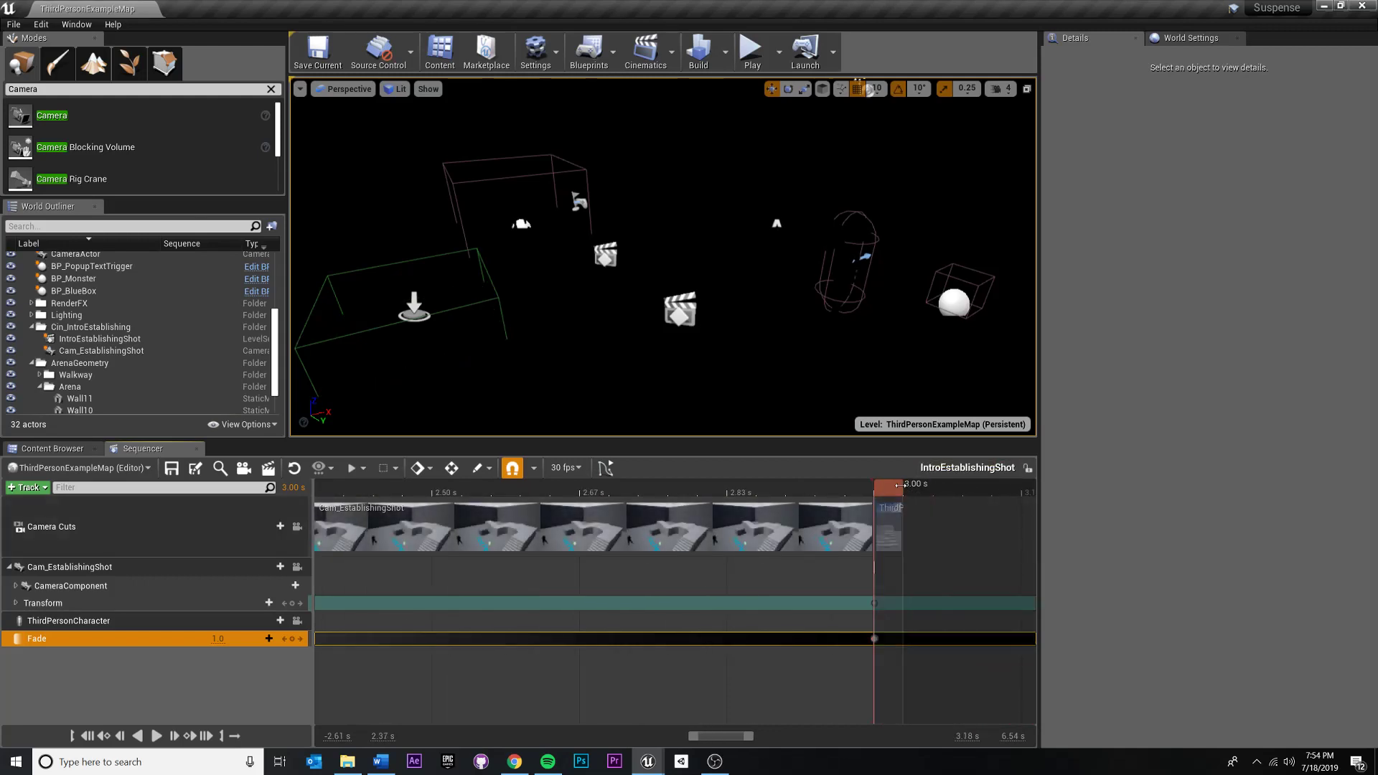
key("Up")
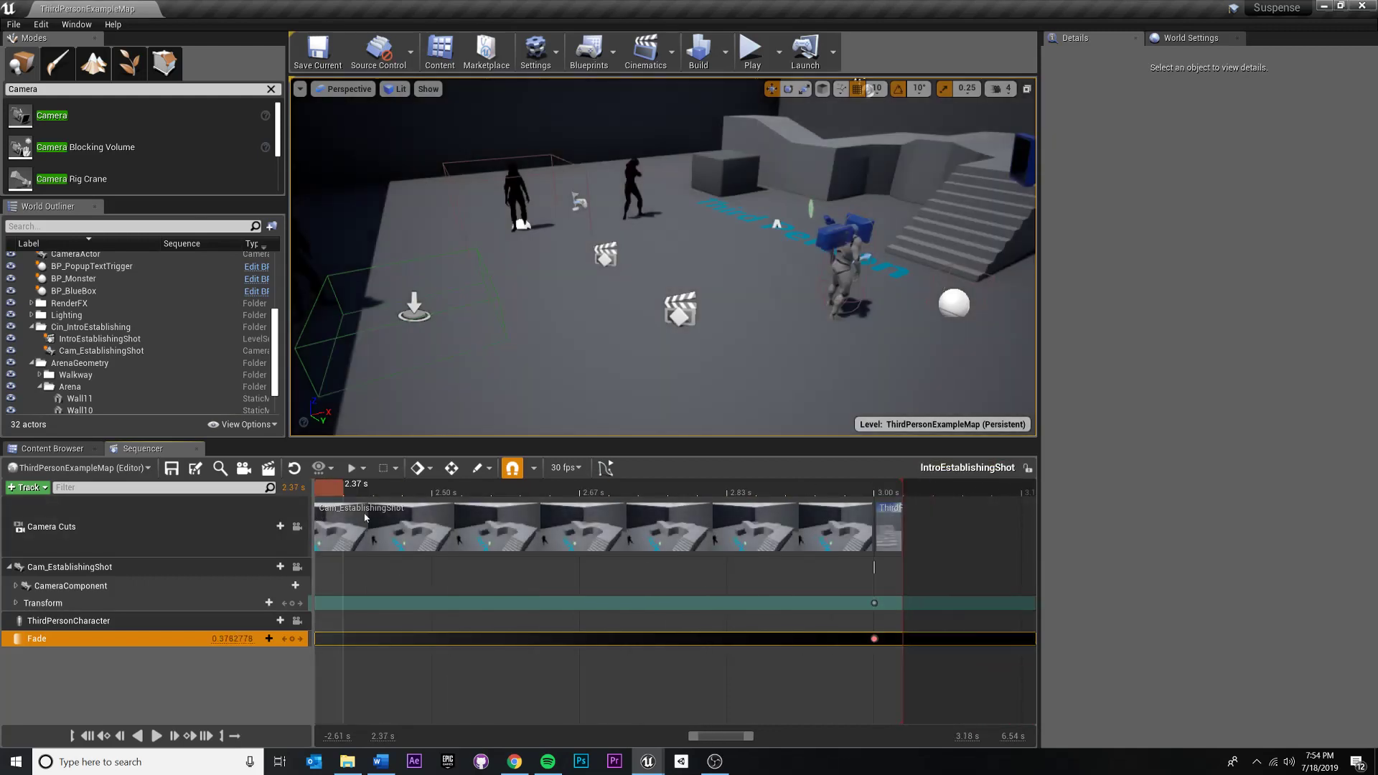
scroll(523, 516, "down", 3, "ctrl")
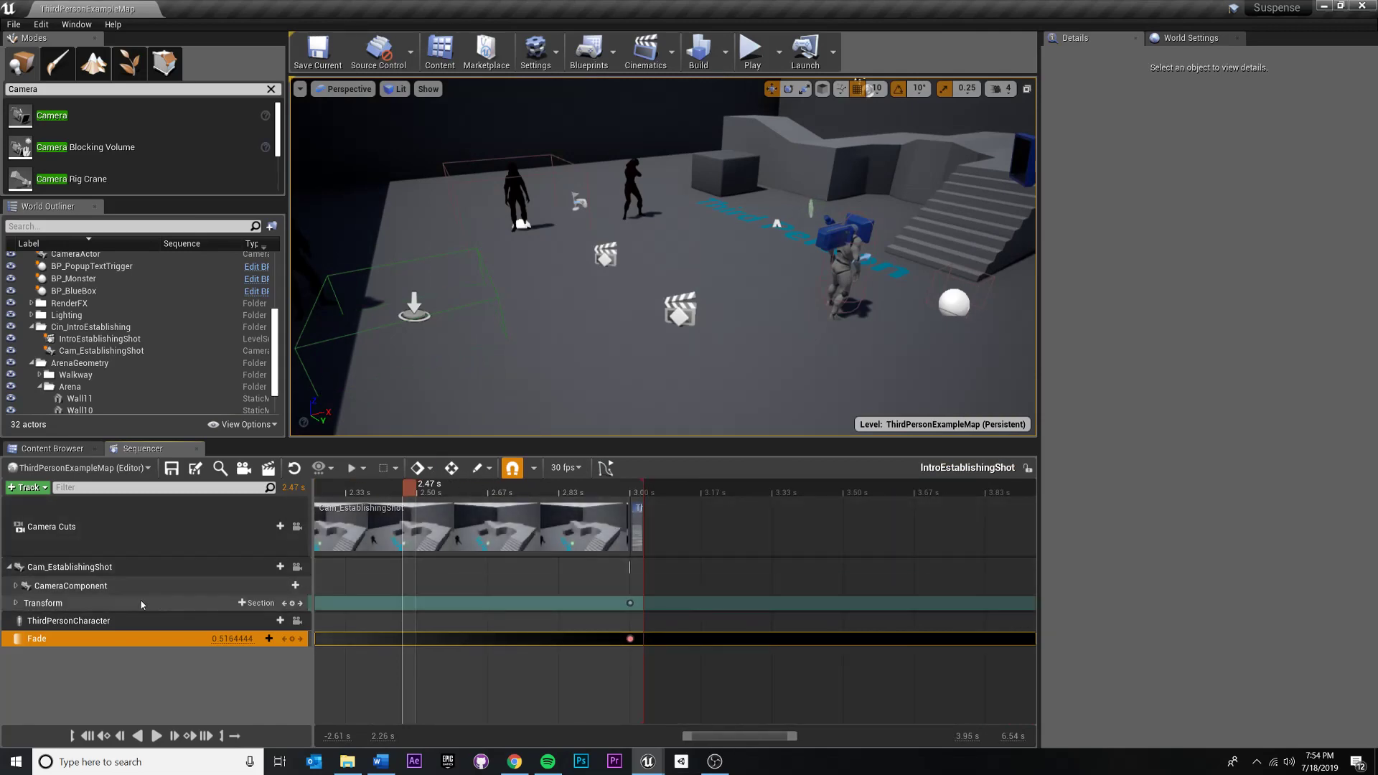
left_click(70, 567)
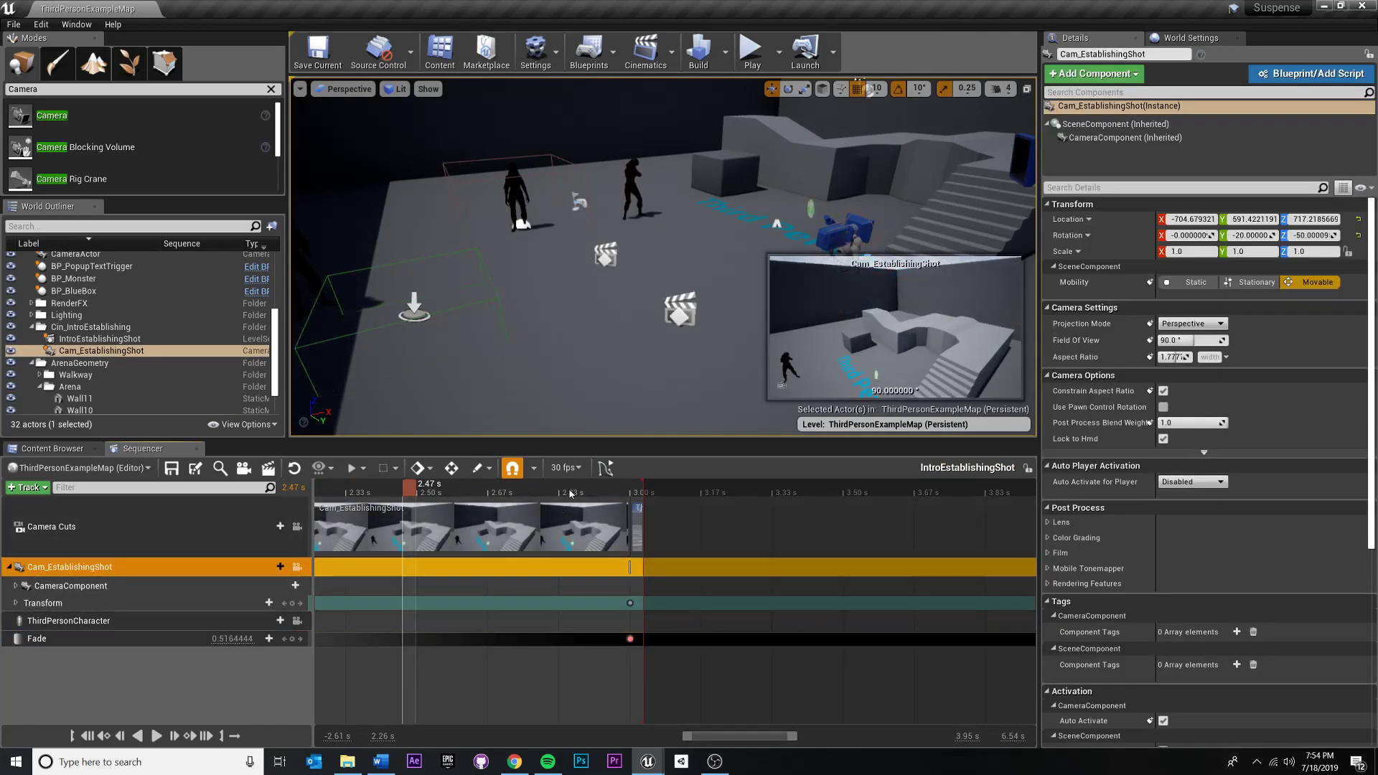
key("Up")
left_click_drag(322, 545, 485, 541)
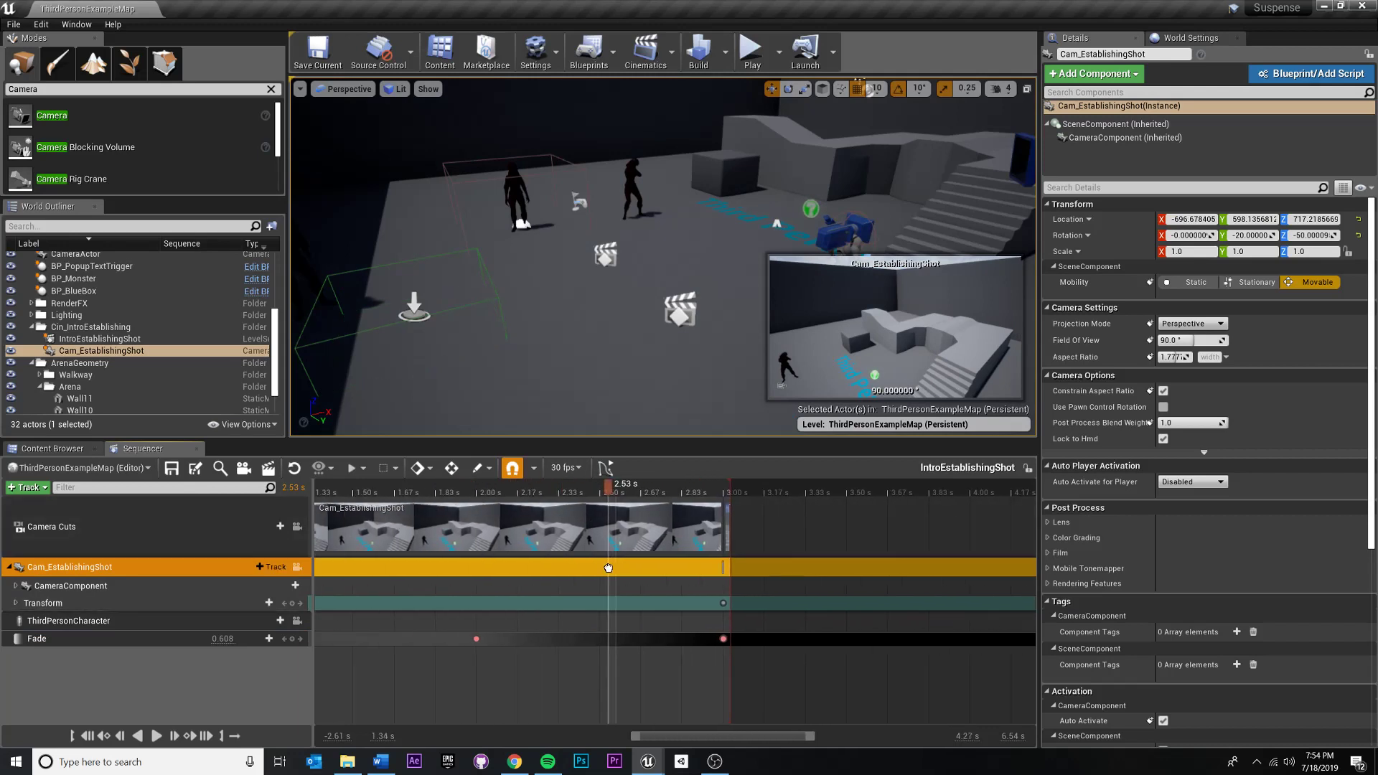
scroll(603, 571, "down", 3)
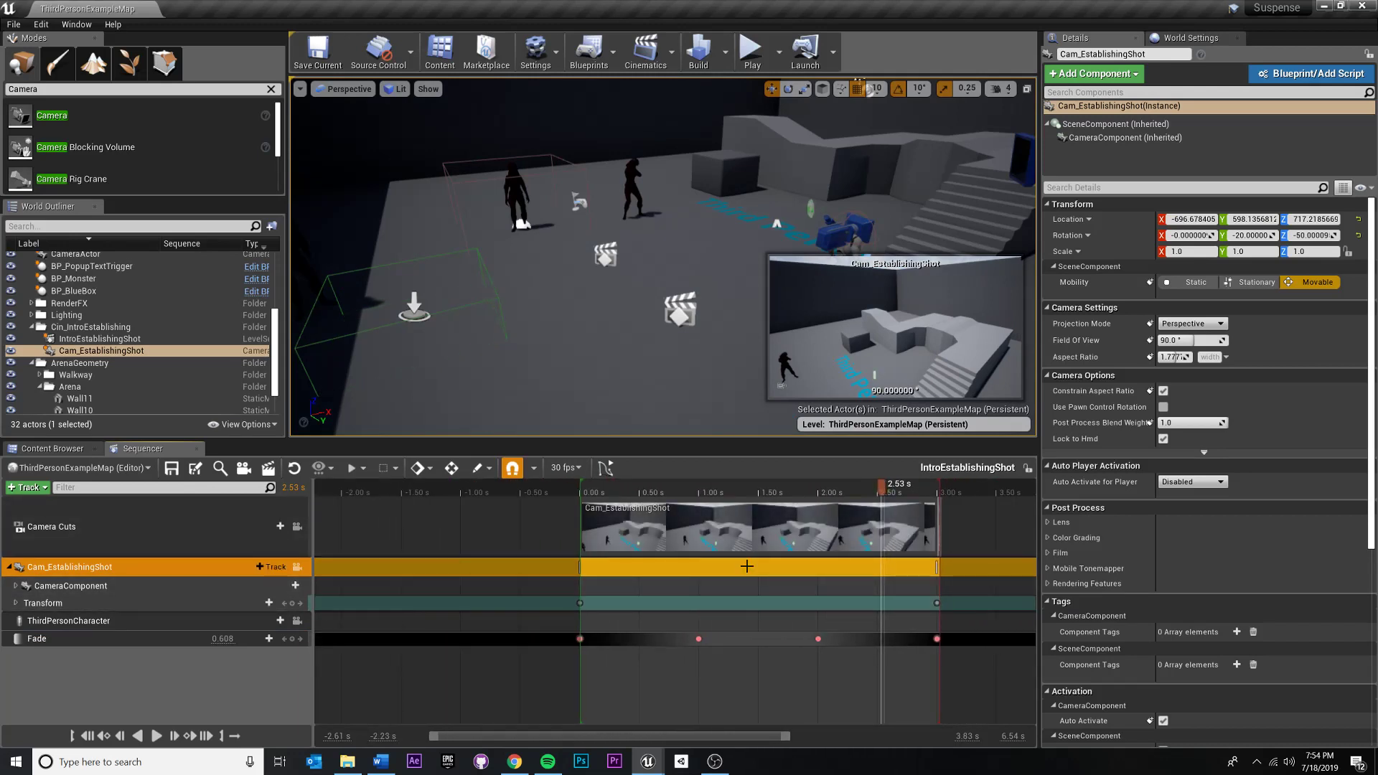
left_click_drag(810, 494, 422, 493)
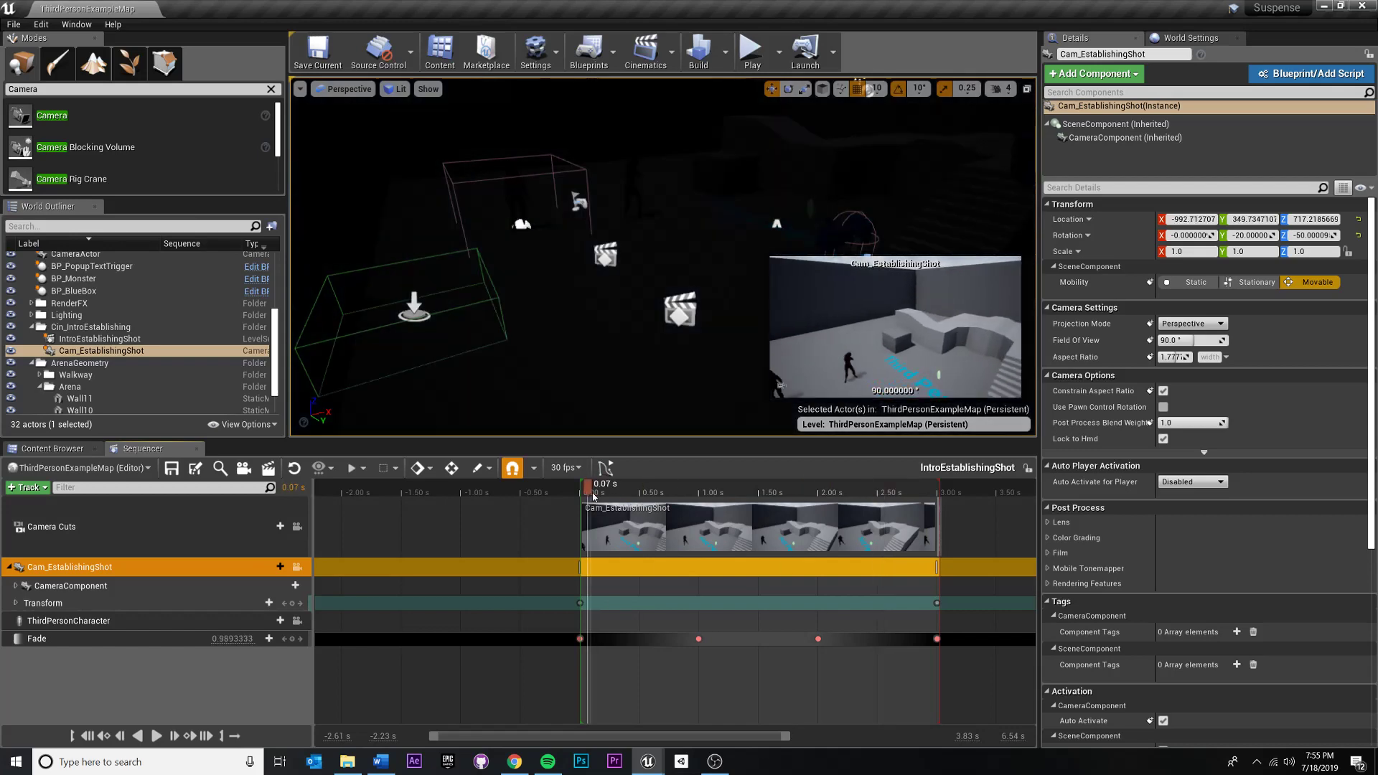
key("space")
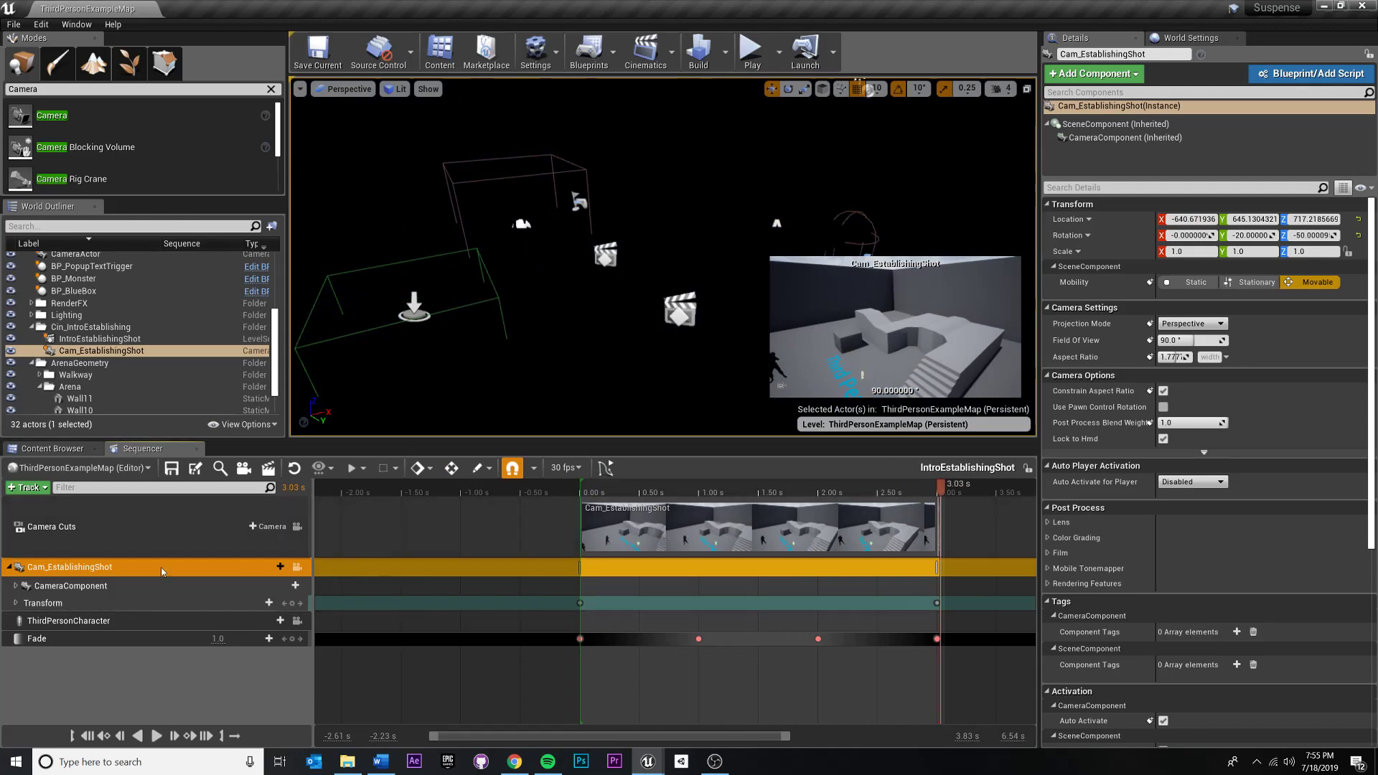
left_click(190, 675)
left_click(54, 637)
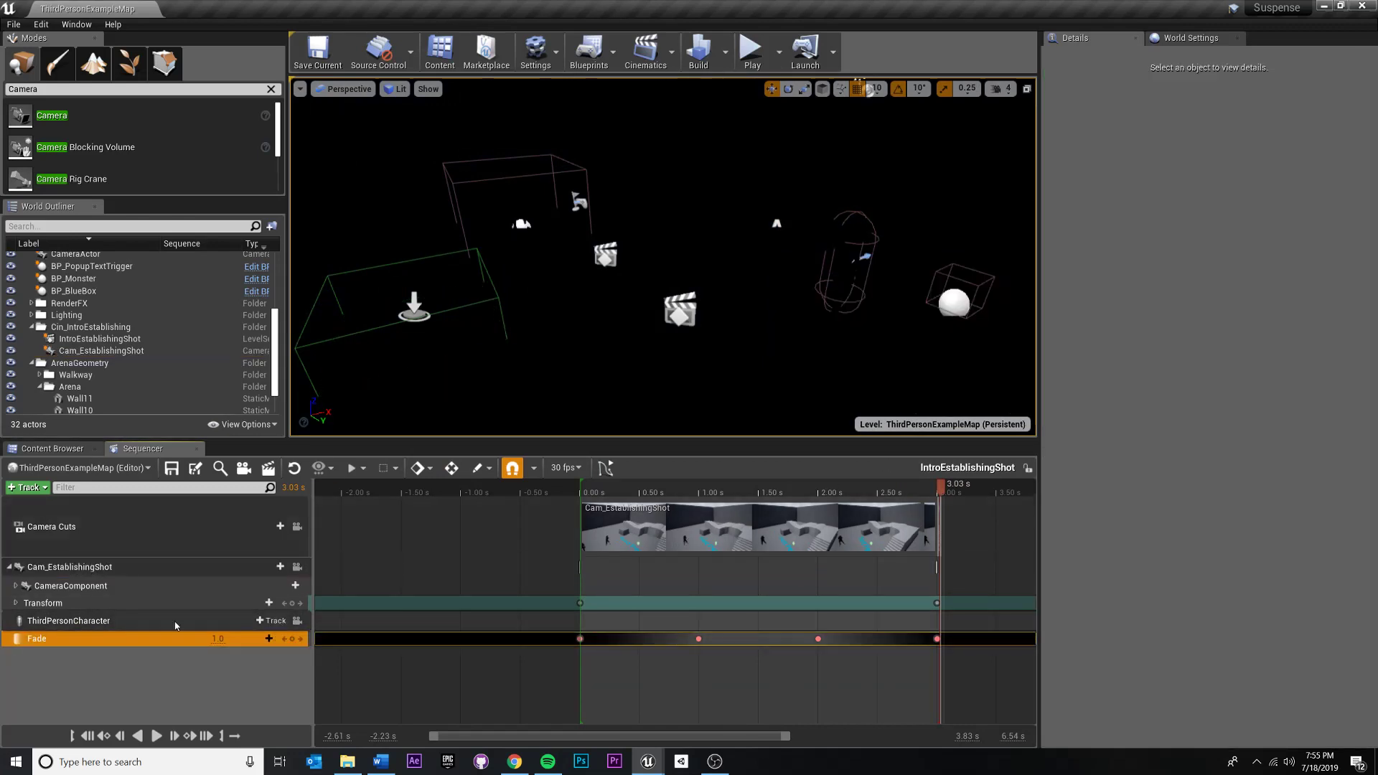
left_click(69, 566)
left_click(262, 568)
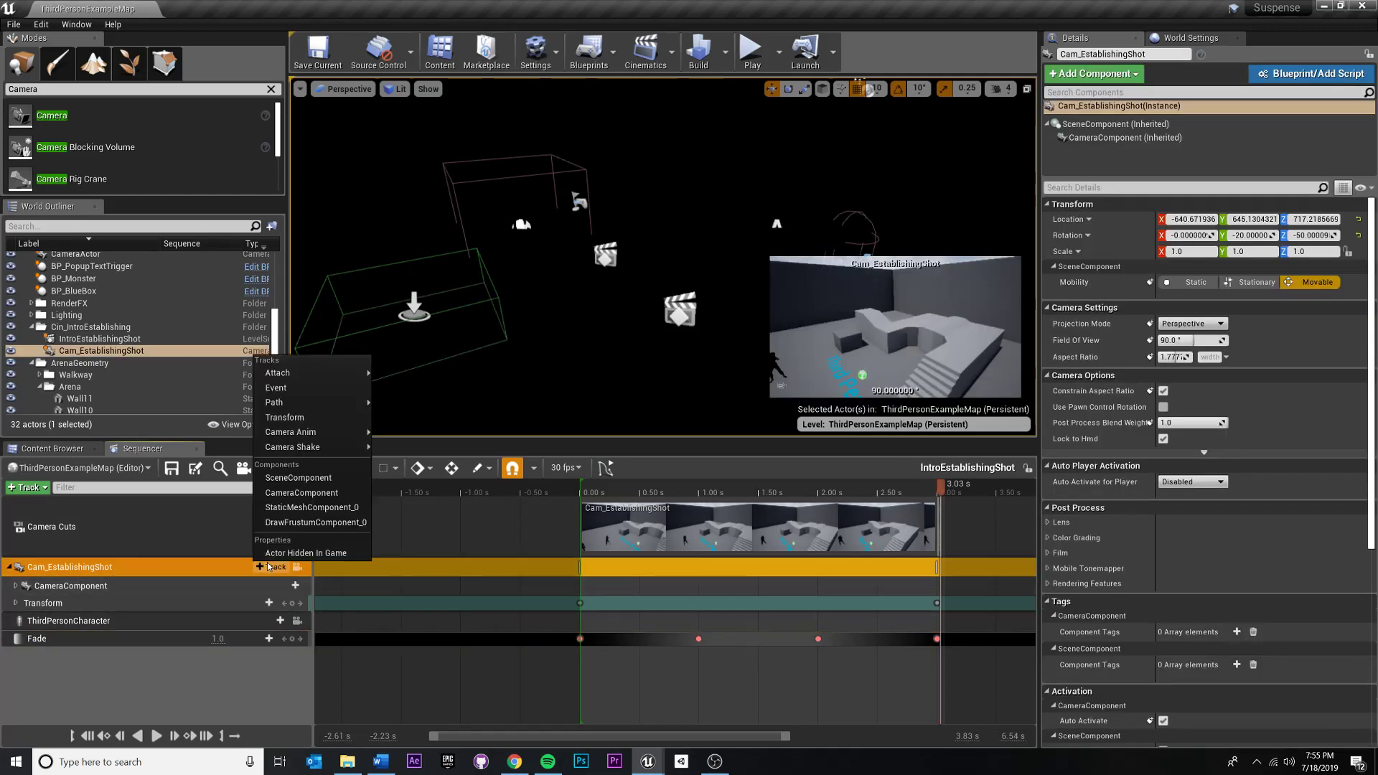
left_click(114, 714)
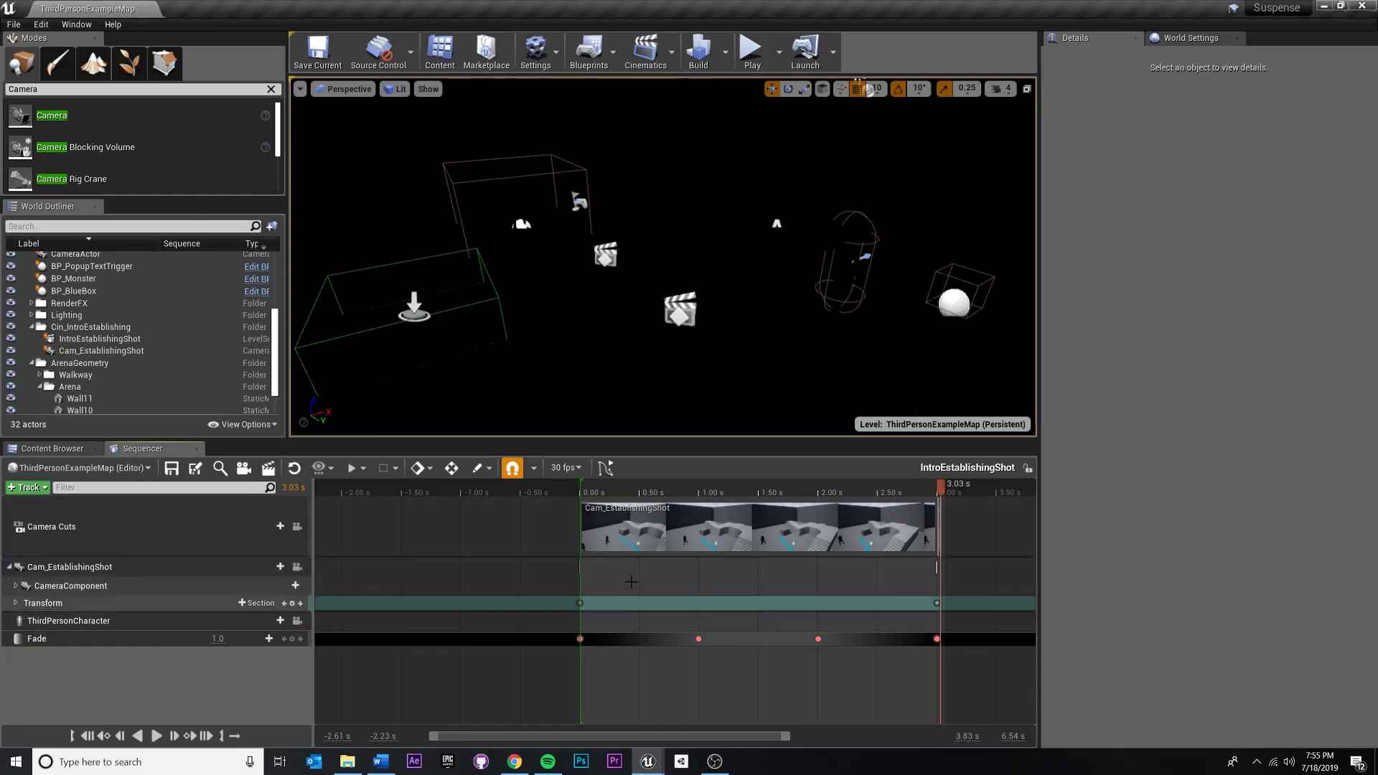
key("Up")
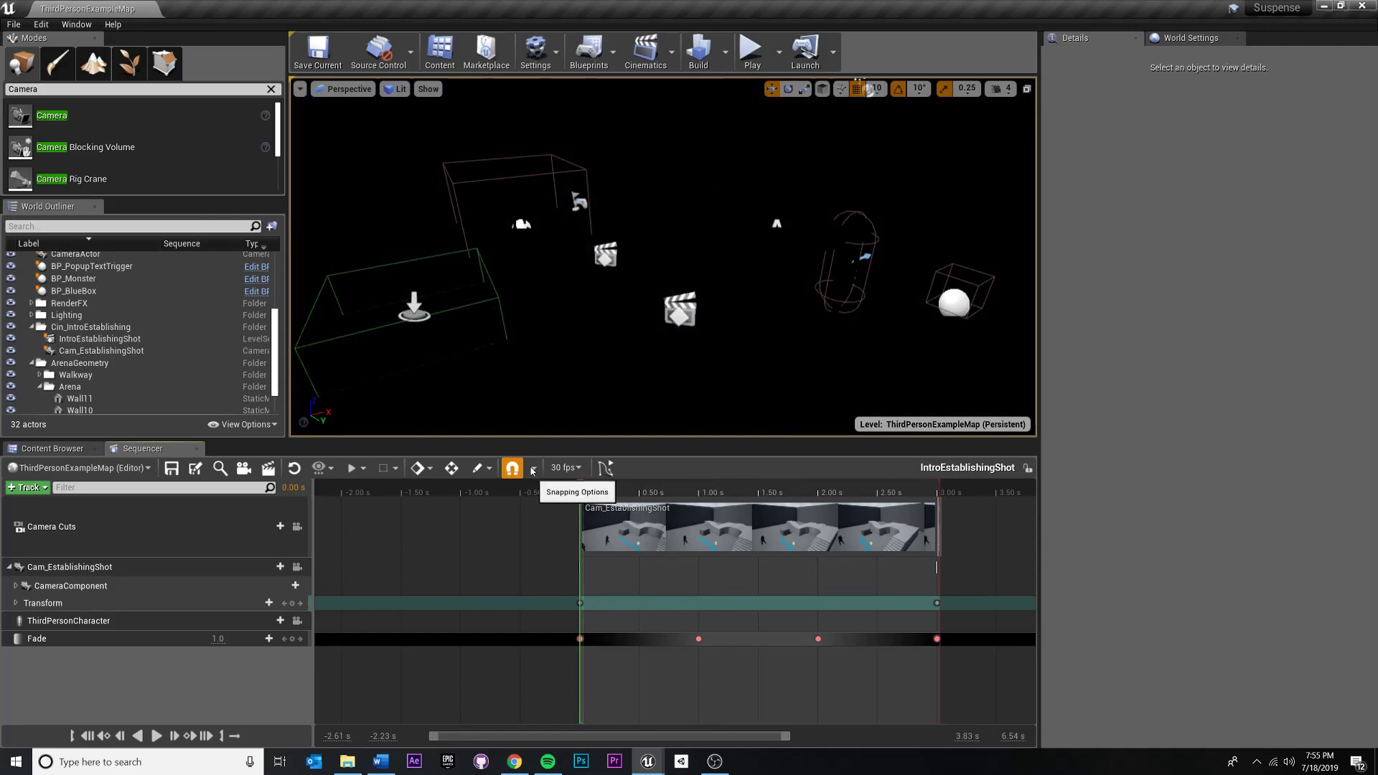
left_click_drag(582, 491, 820, 583)
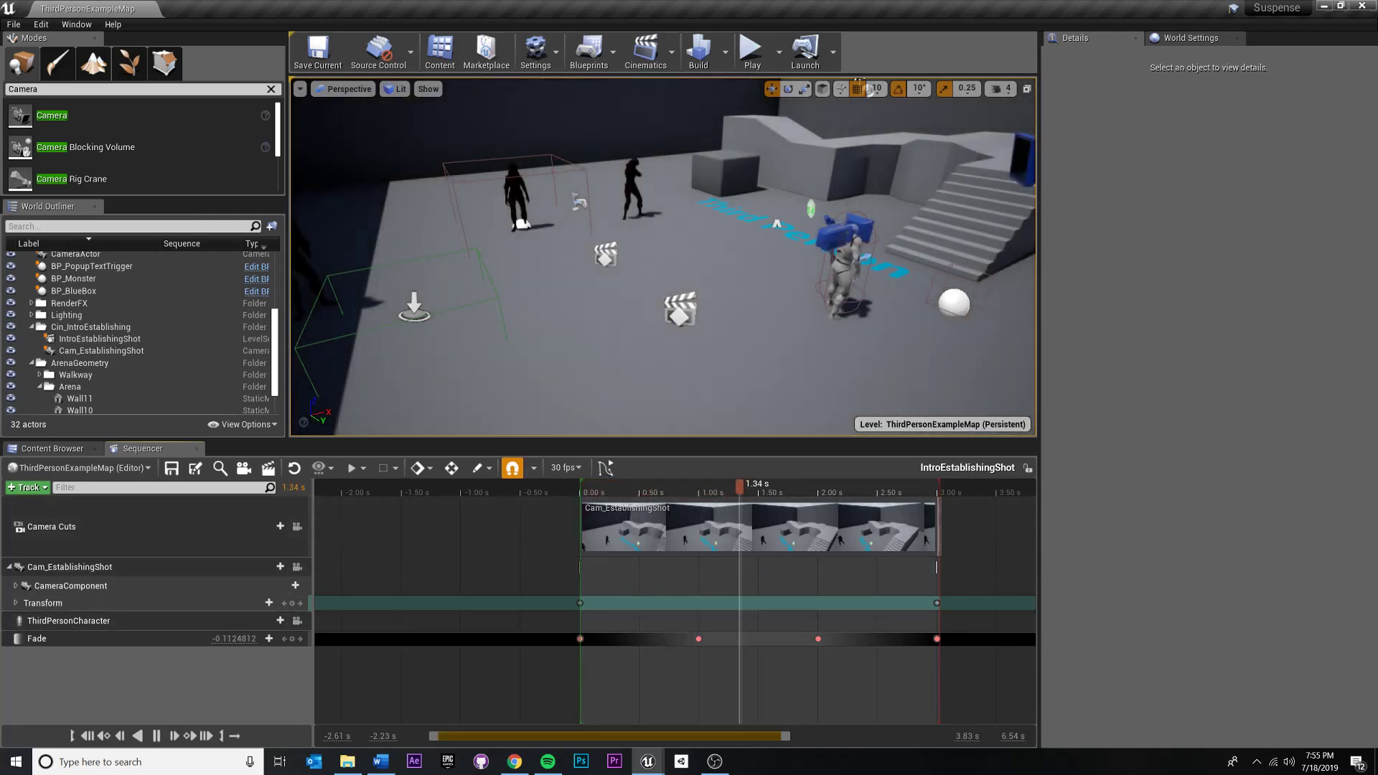